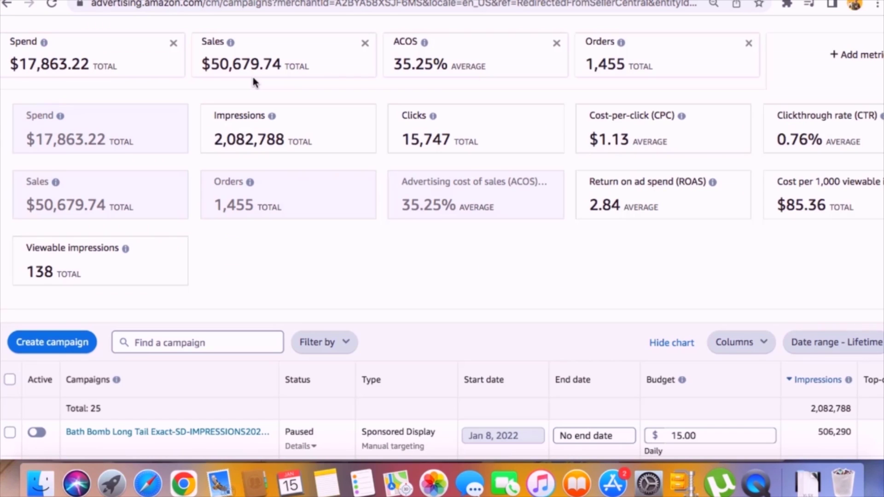
{"action": "triple_click", "coordinate": [64, 63]}
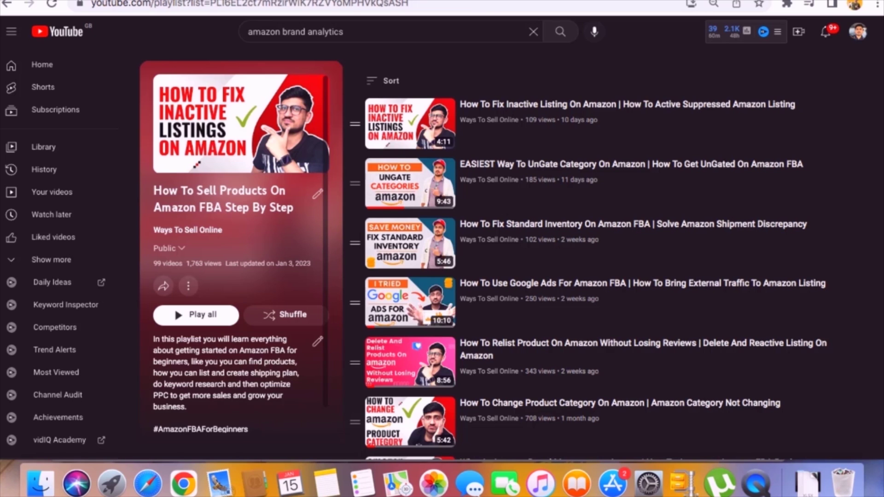
{"action": "scroll", "coordinate": [642, 200], "scroll_direction": "down", "scroll_amount": 5}
{"action": "scroll", "coordinate": [642, 199], "scroll_direction": "up", "scroll_amount": 5}
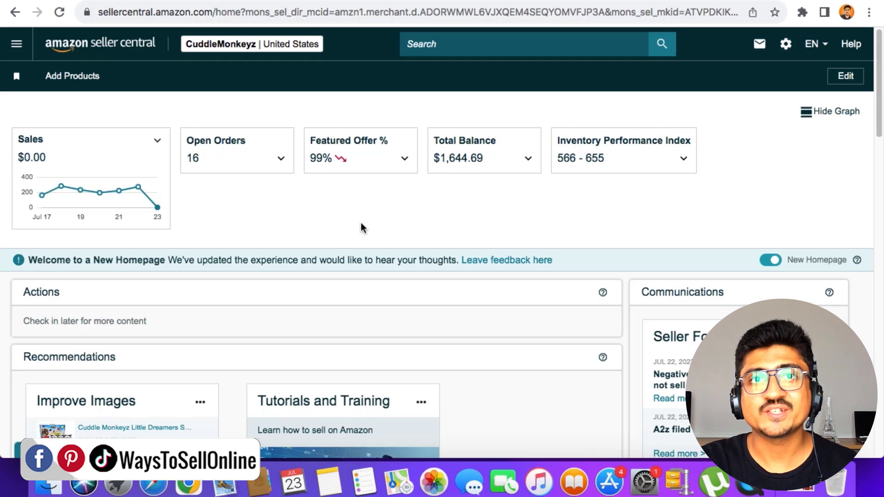
Open the advertising Campaign Manager from Seller Central
{"action": "left_click", "coordinate": [16, 43]}
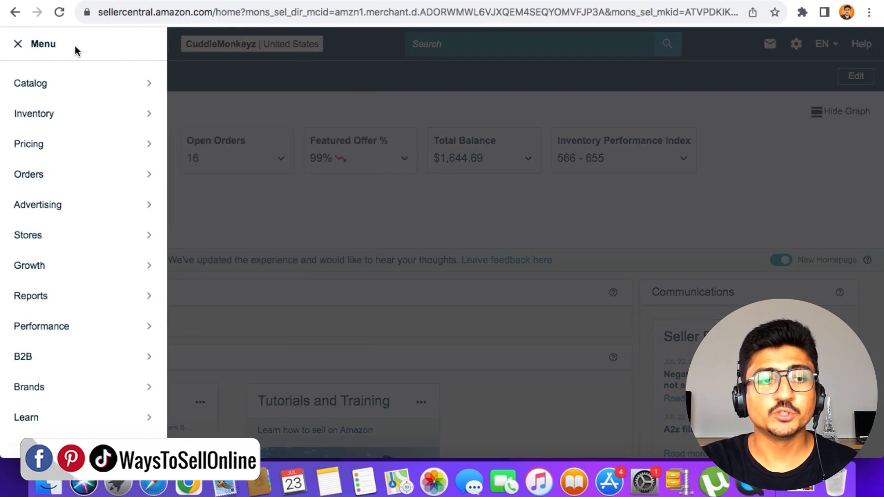
{"action": "mouse_move", "coordinate": [71, 208]}
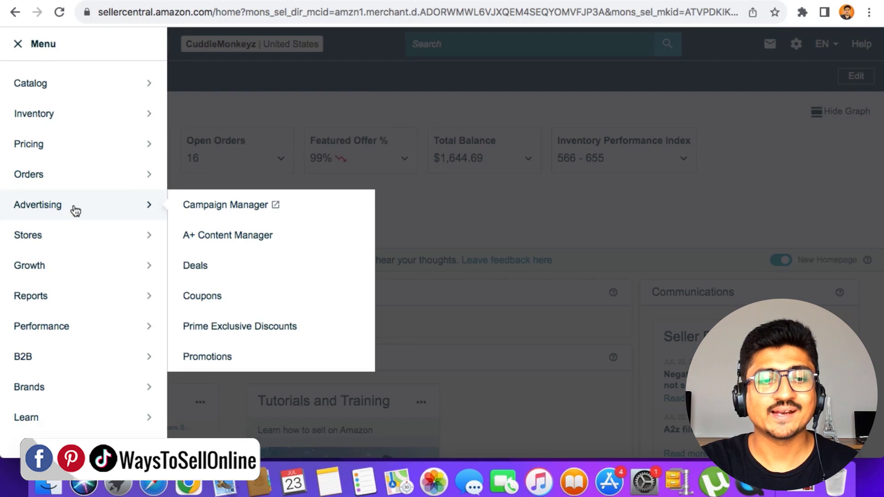
{"action": "left_click", "coordinate": [187, 208]}
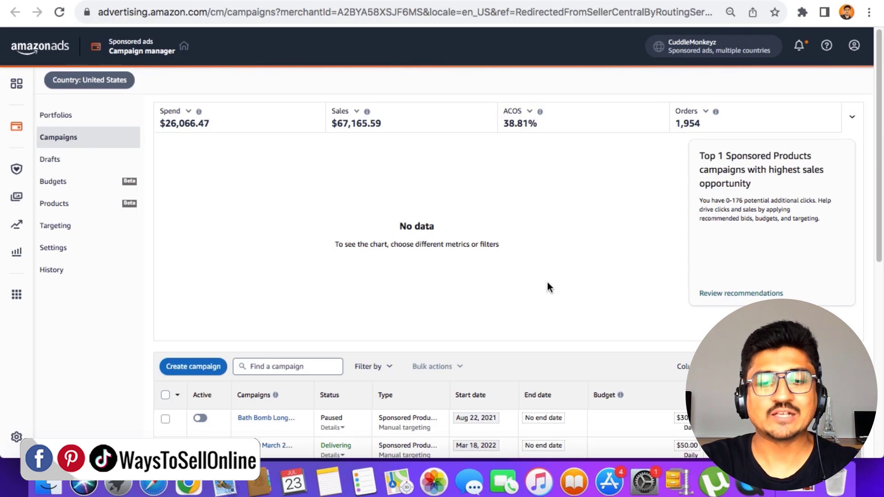
Look through the existing campaigns and start creating a new campaign
{"action": "scroll", "coordinate": [514, 400], "scroll_direction": "down", "scroll_amount": 10}
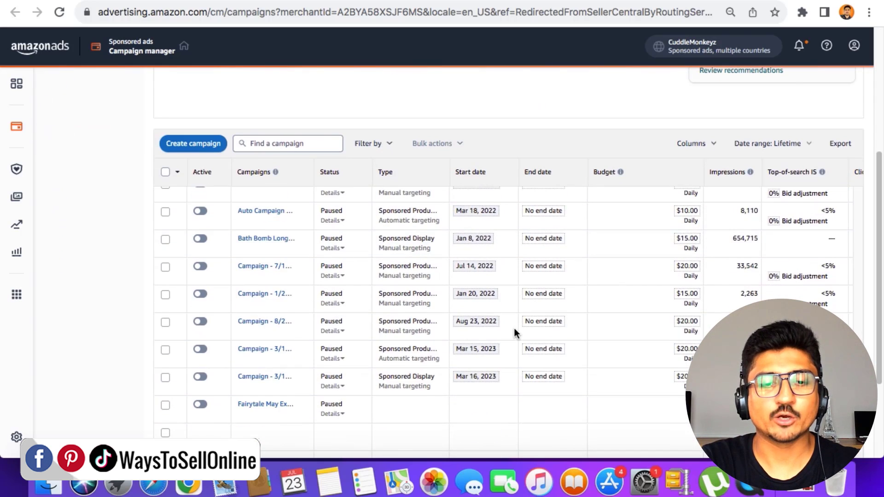
{"action": "scroll", "coordinate": [514, 328], "scroll_direction": "up", "scroll_amount": 5}
{"action": "scroll", "coordinate": [514, 327], "scroll_direction": "up", "scroll_amount": 5}
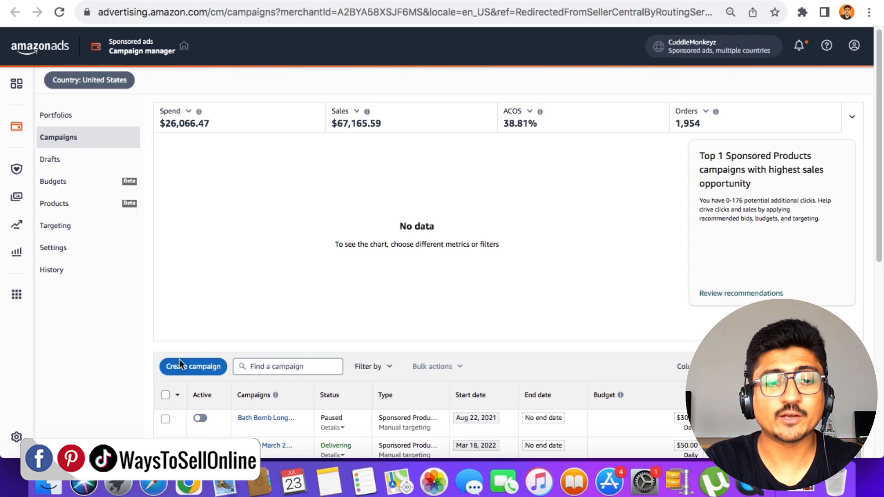
{"action": "scroll", "coordinate": [178, 371], "scroll_direction": "up", "scroll_amount": 5}
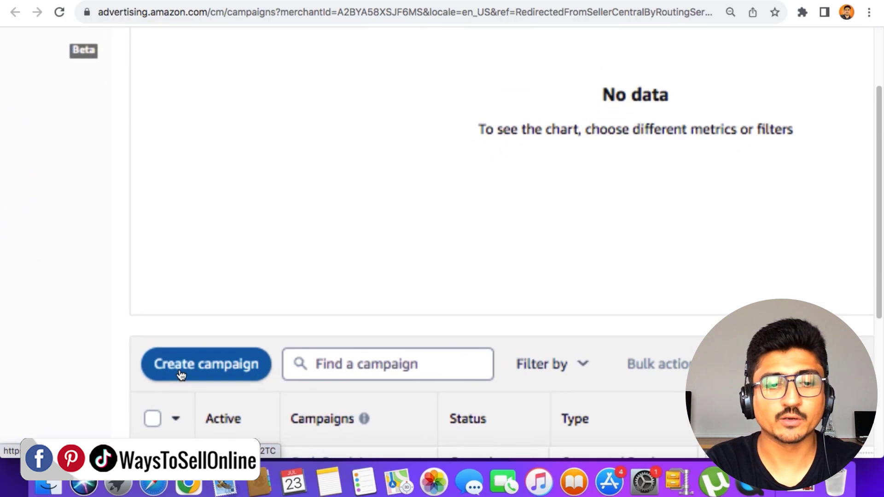
{"action": "left_click", "coordinate": [213, 366]}
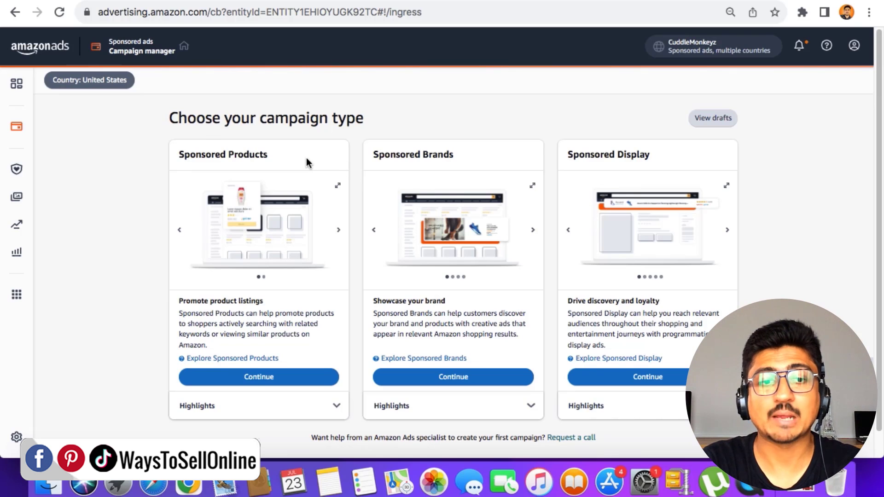
Examine the three campaign types on offer: Sponsored Products, Sponsored Brands and Sponsored Display
{"action": "scroll", "coordinate": [270, 155], "scroll_direction": "up", "scroll_amount": 5}
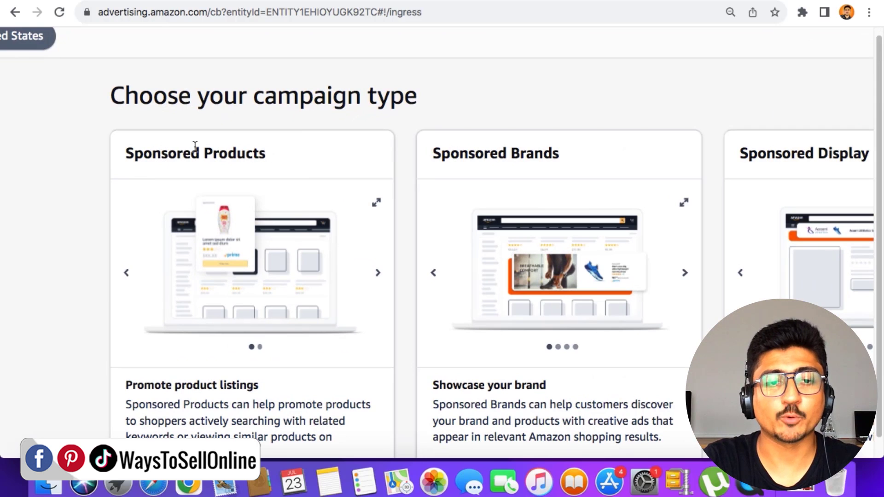
{"action": "triple_click", "coordinate": [196, 147]}
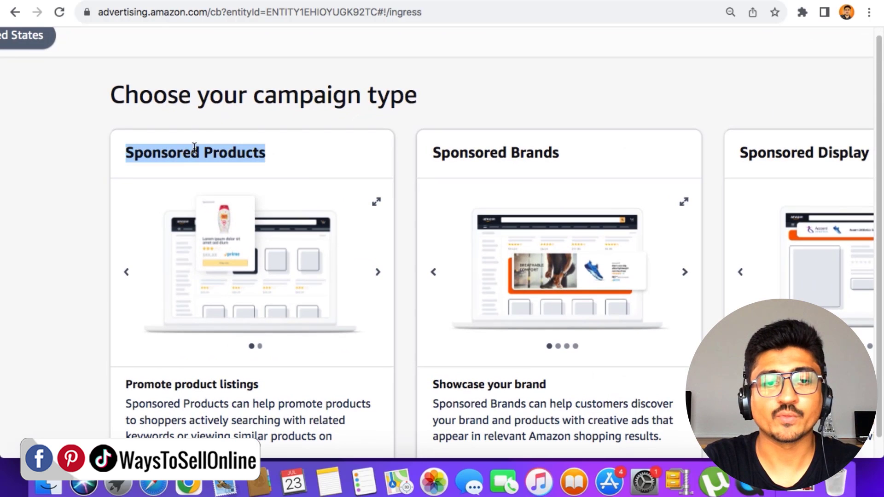
{"action": "triple_click", "coordinate": [543, 153]}
{"action": "scroll", "coordinate": [544, 153], "scroll_direction": "right", "scroll_amount": 5}
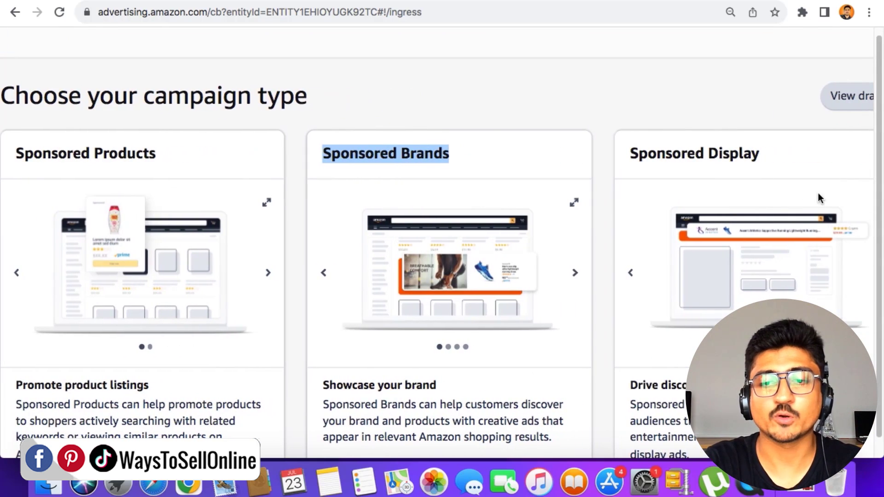
{"action": "triple_click", "coordinate": [702, 152]}
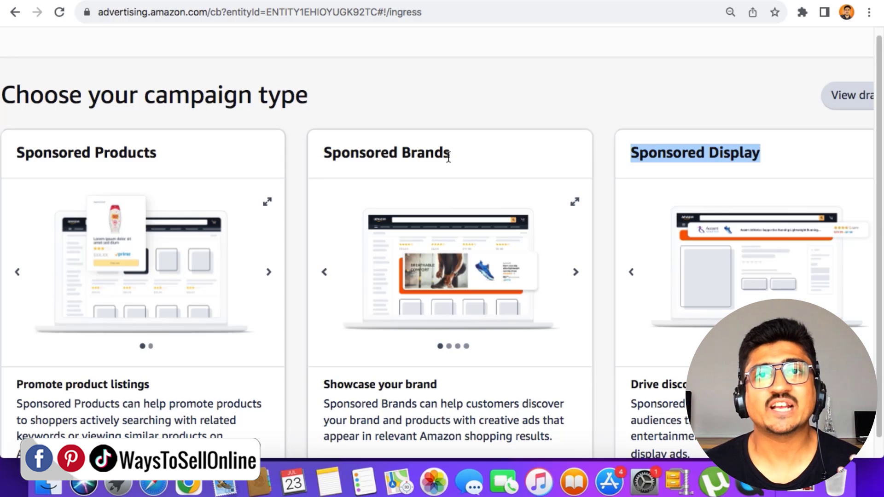
{"action": "triple_click", "coordinate": [409, 153]}
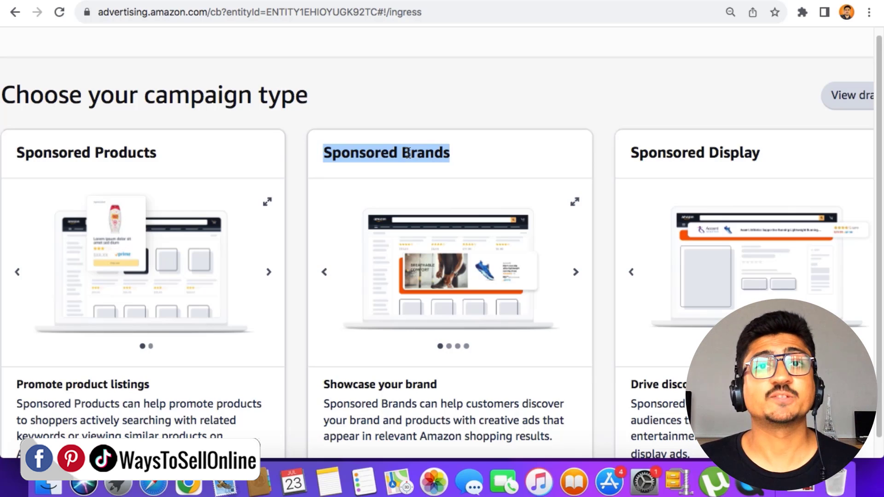
{"action": "scroll", "coordinate": [408, 154], "scroll_direction": "right", "scroll_amount": 5}
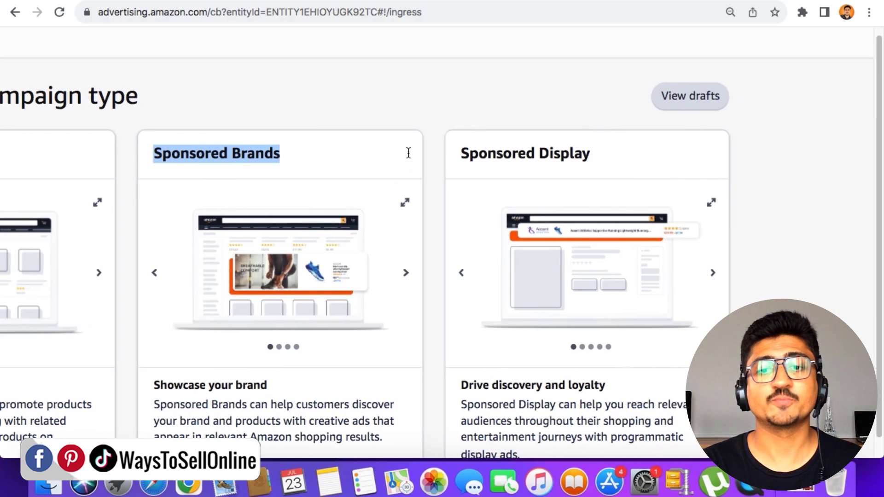
{"action": "triple_click", "coordinate": [536, 159]}
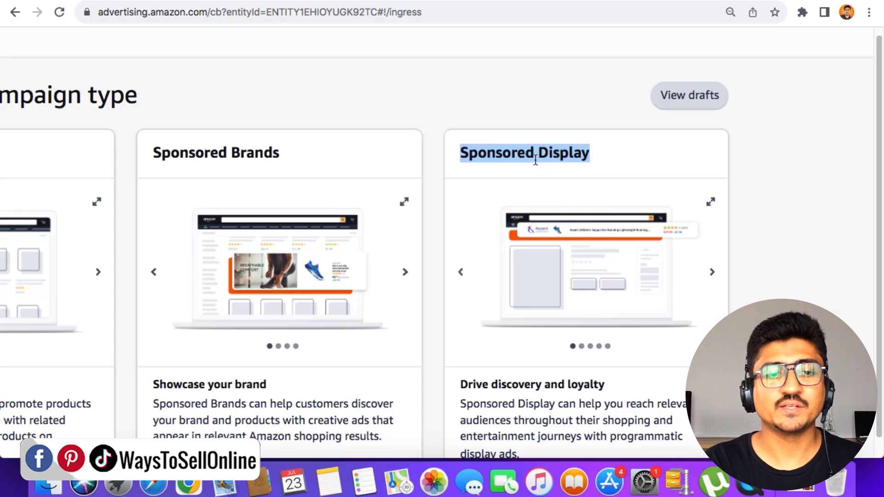
Choose Sponsored Products as the campaign type and continue to the campaign setup
{"action": "scroll", "coordinate": [536, 160], "scroll_direction": "left", "scroll_amount": 10}
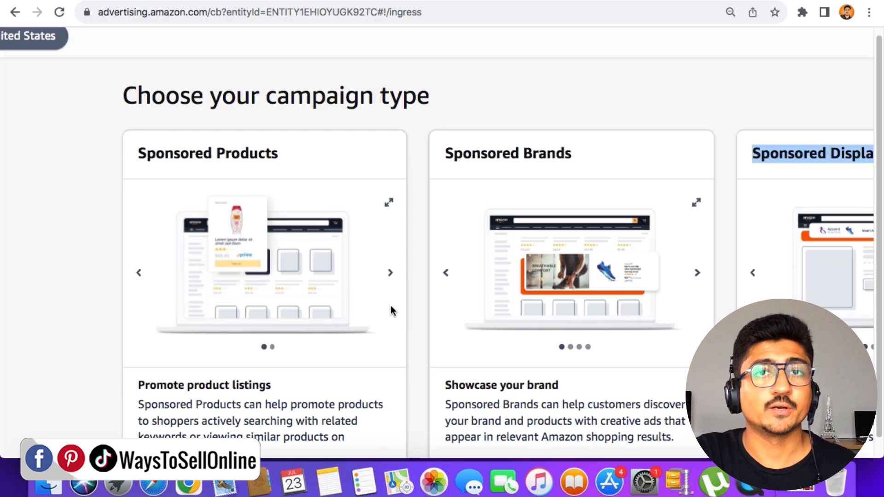
{"action": "scroll", "coordinate": [350, 349], "scroll_direction": "down", "scroll_amount": 4}
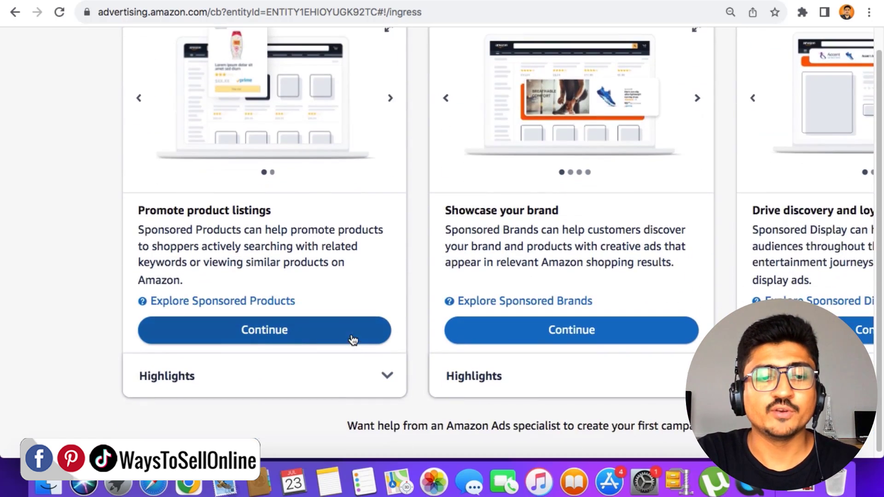
{"action": "left_click", "coordinate": [264, 335]}
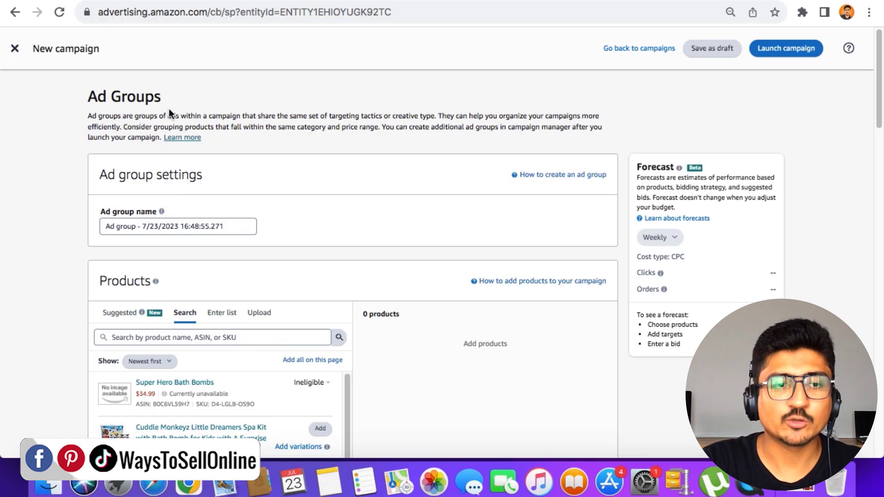
{"action": "double_click", "coordinate": [141, 97]}
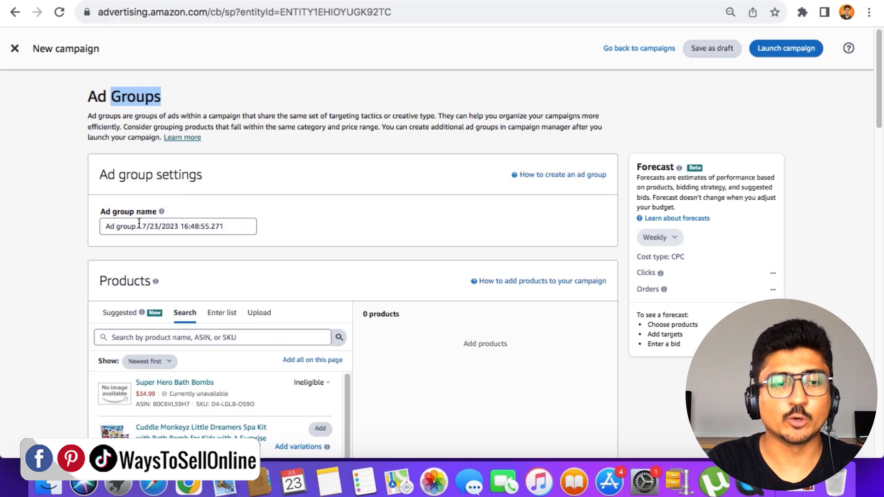
{"action": "scroll", "coordinate": [139, 224], "scroll_direction": "up", "scroll_amount": 3}
{"action": "left_click_drag", "start_coordinate": [285, 231], "coordinate": [63, 231]}
{"action": "left_click", "coordinate": [384, 225]}
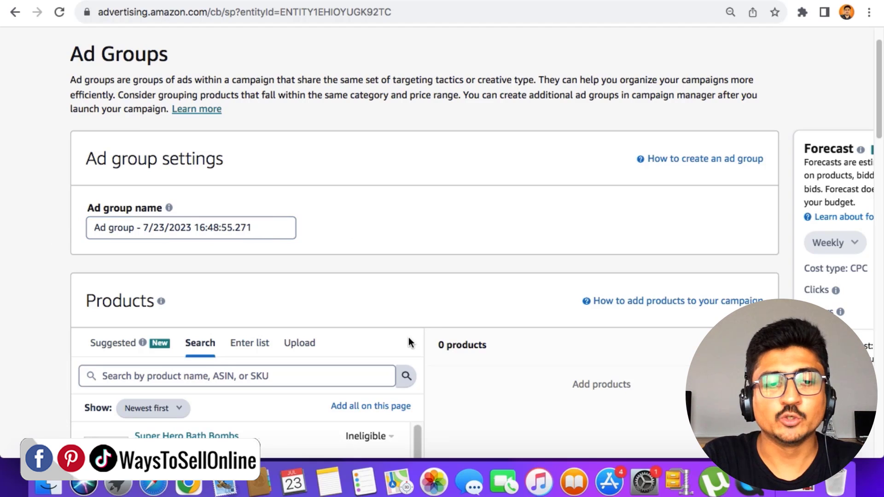
Add the Cuddle Monkeyz Little Dreamers Spa Kit with SKU Mylittledreamer to the ad group's products
{"action": "double_click", "coordinate": [122, 302]}
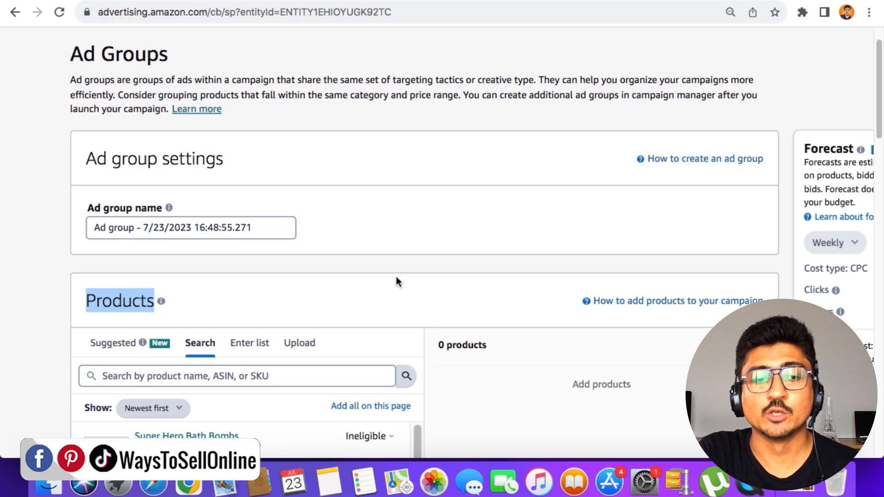
{"action": "scroll", "coordinate": [591, 258], "scroll_direction": "down", "scroll_amount": 6}
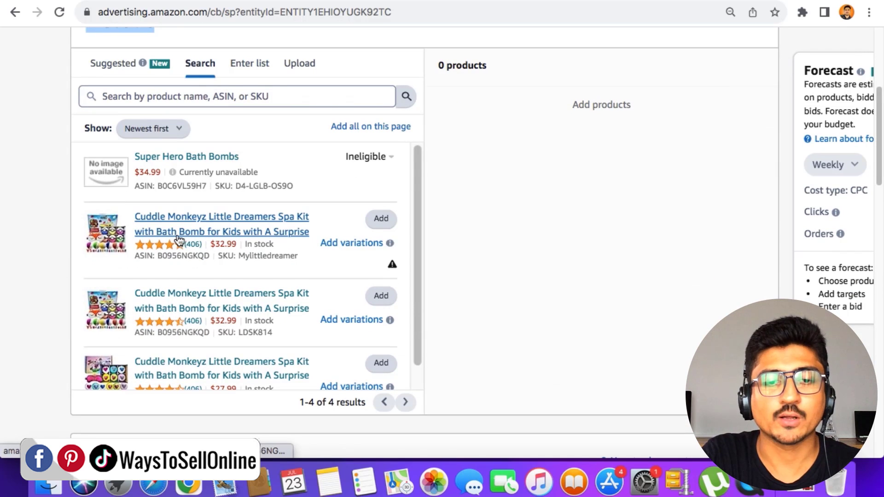
{"action": "left_click", "coordinate": [379, 219]}
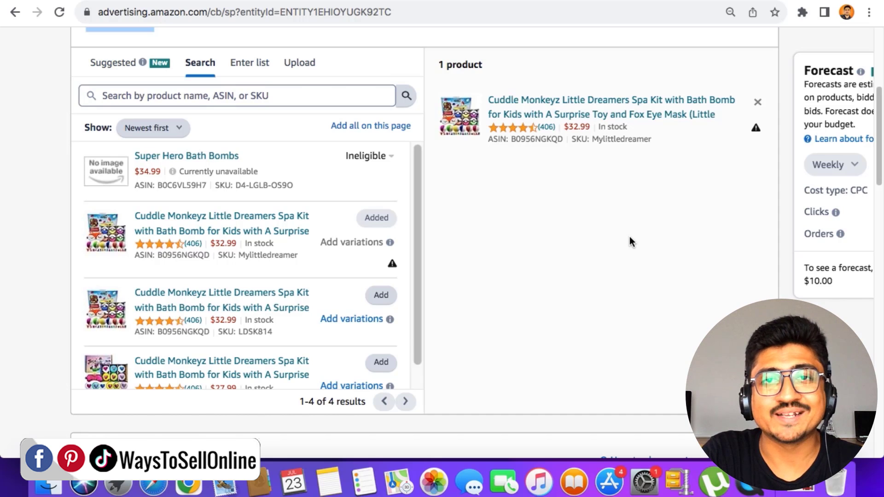
Set the ad group to manual targeting and choose keyword targeting after trying product targeting
{"action": "scroll", "coordinate": [630, 237], "scroll_direction": "down", "scroll_amount": 7}
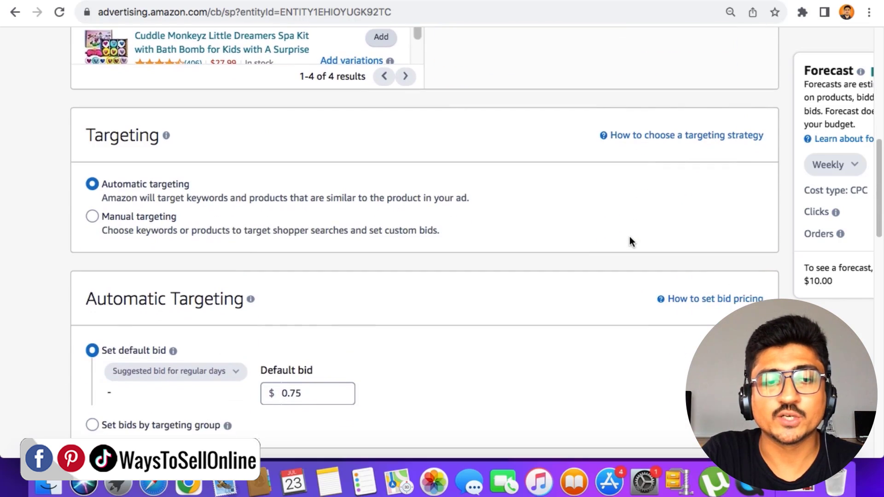
{"action": "double_click", "coordinate": [113, 138]}
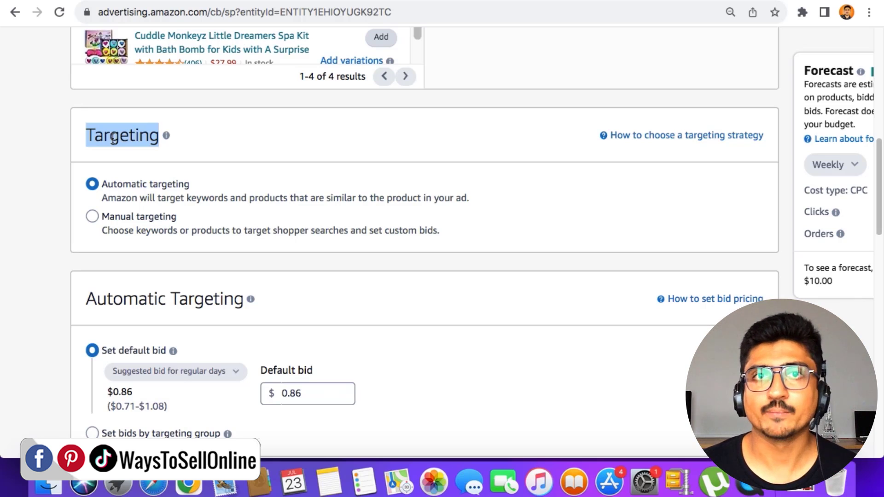
{"action": "left_click", "coordinate": [92, 218]}
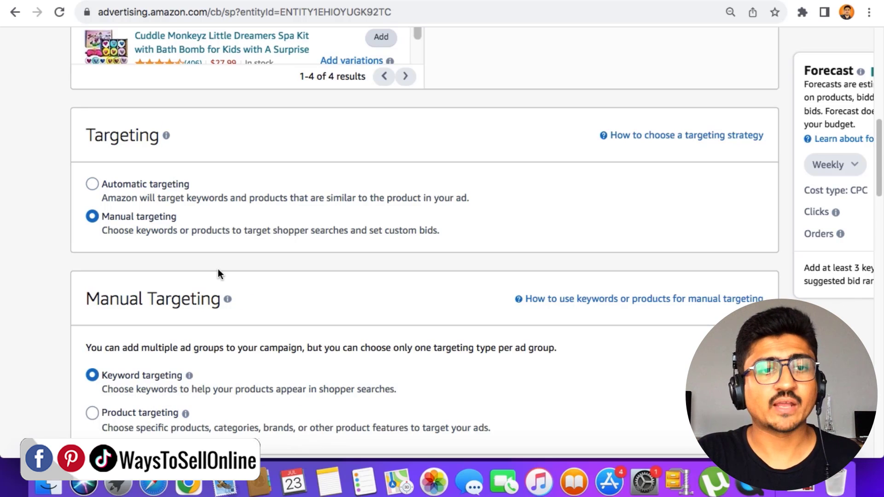
{"action": "scroll", "coordinate": [47, 281], "scroll_direction": "down", "scroll_amount": 5}
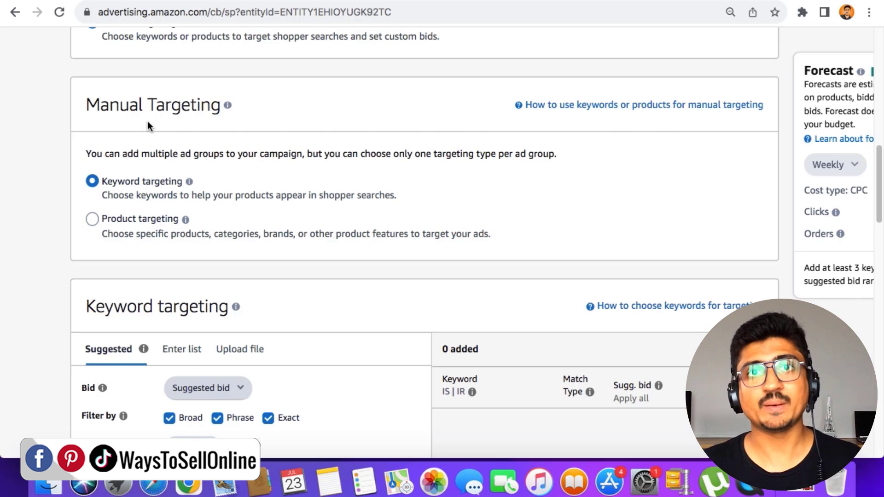
{"action": "left_click", "coordinate": [92, 221]}
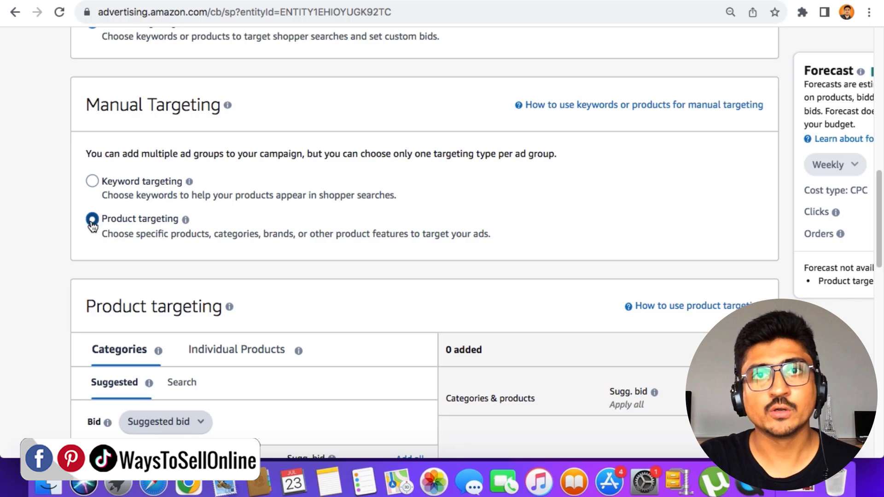
{"action": "left_click", "coordinate": [91, 182]}
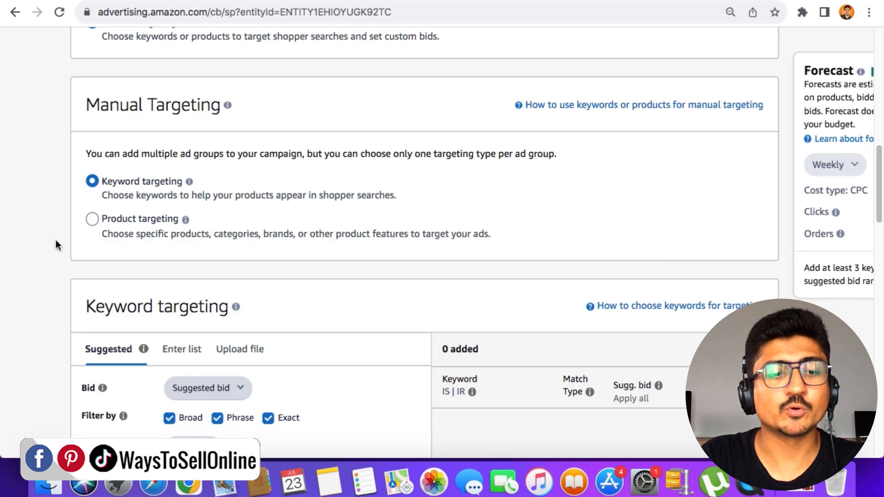
Examine the suggested keywords with their broad, phrase and exact match types and suggested bids
{"action": "scroll", "coordinate": [56, 239], "scroll_direction": "down", "scroll_amount": 5}
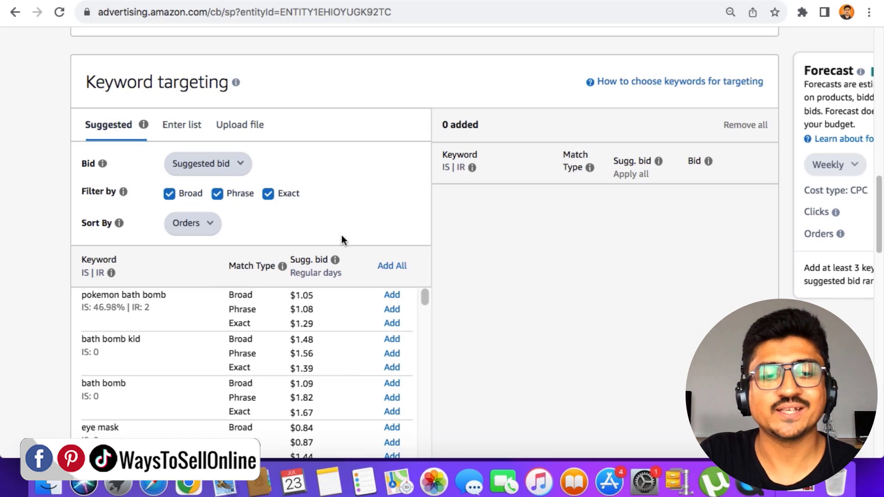
{"action": "scroll", "coordinate": [529, 246], "scroll_direction": "down", "scroll_amount": 3}
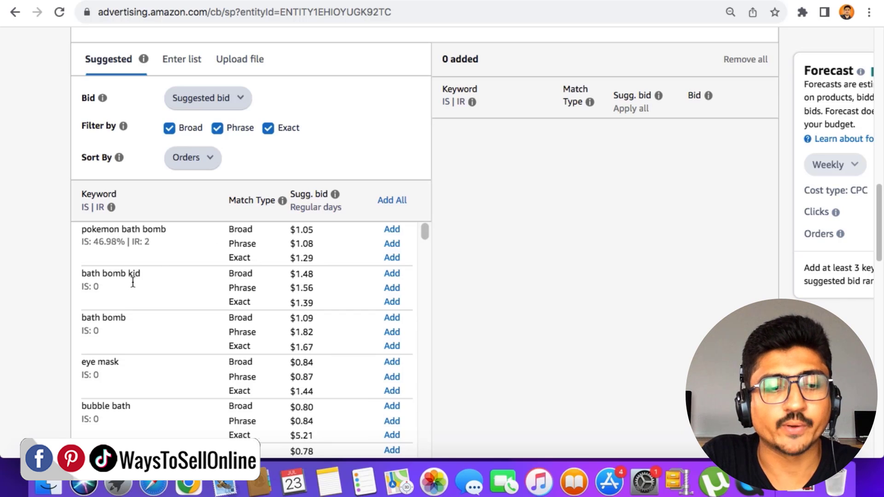
{"action": "scroll", "coordinate": [95, 349], "scroll_direction": "down", "scroll_amount": 2}
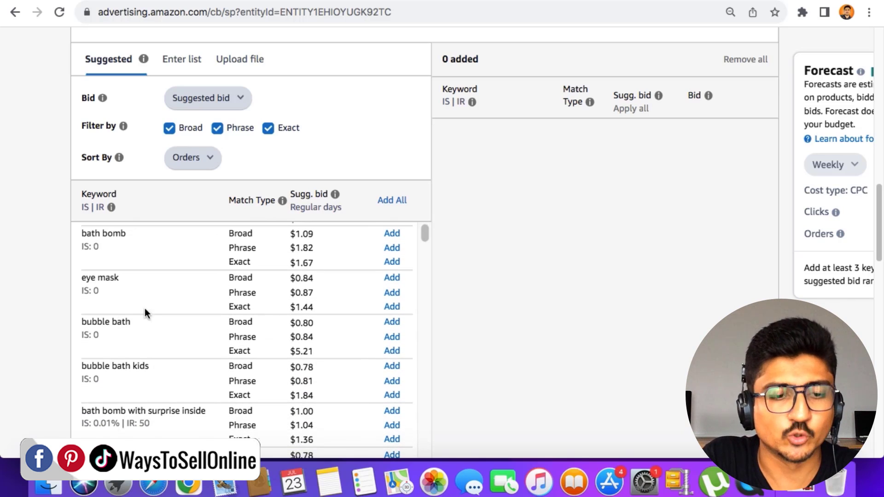
{"action": "scroll", "coordinate": [162, 282], "scroll_direction": "up", "scroll_amount": 3}
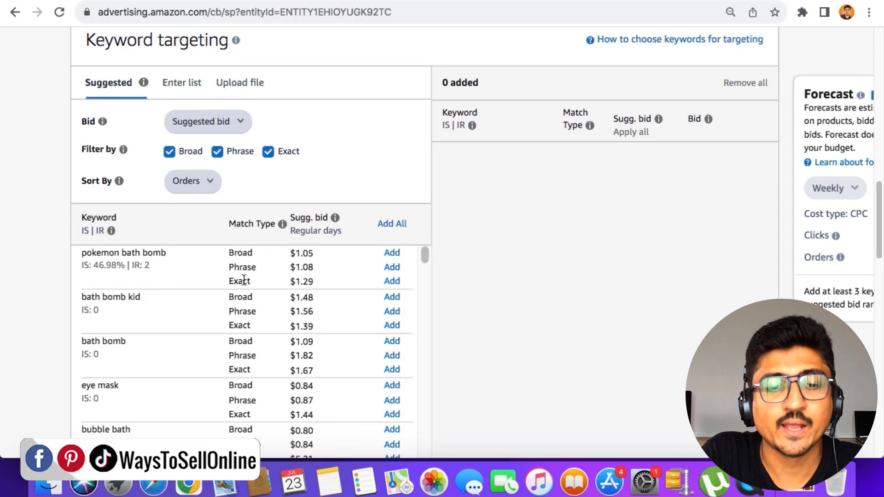
{"action": "triple_click", "coordinate": [296, 252]}
{"action": "triple_click", "coordinate": [168, 252]}
{"action": "left_click", "coordinate": [239, 254]}
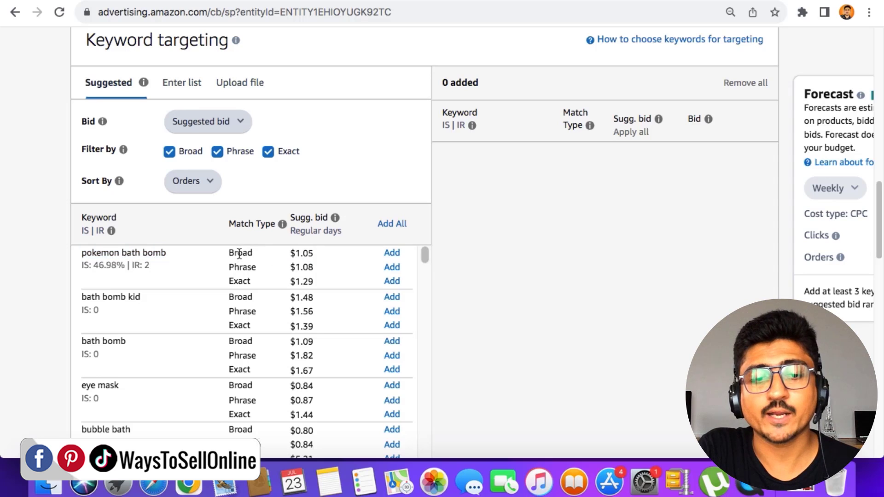
Filter the suggested keywords to the exact match type only by excluding broad and phrase
{"action": "left_click_drag", "start_coordinate": [295, 280], "coordinate": [316, 282]}
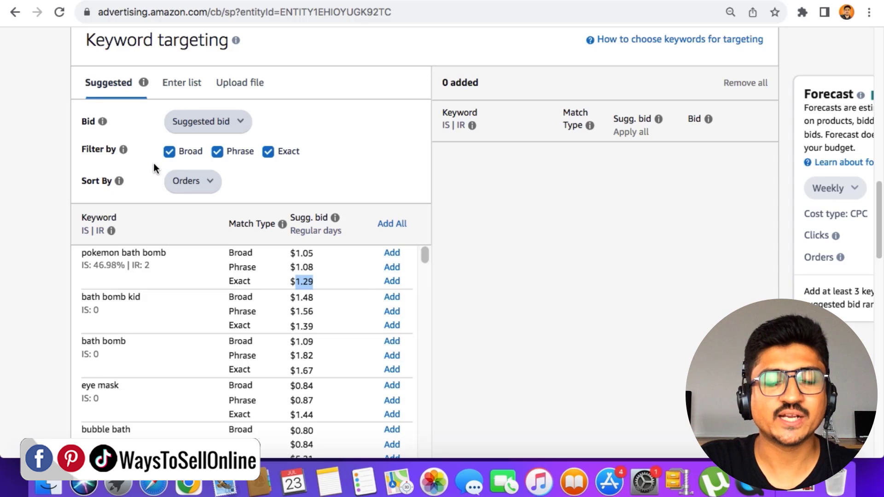
{"action": "left_click", "coordinate": [202, 161]}
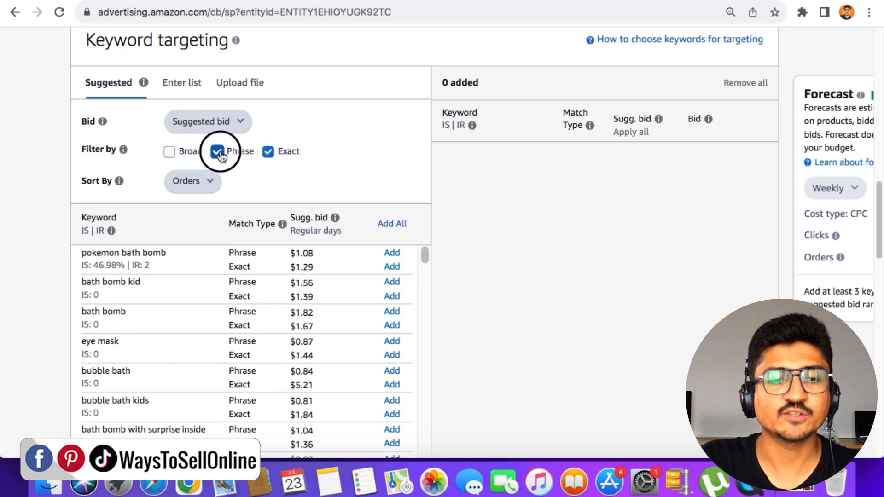
{"action": "left_click", "coordinate": [218, 152]}
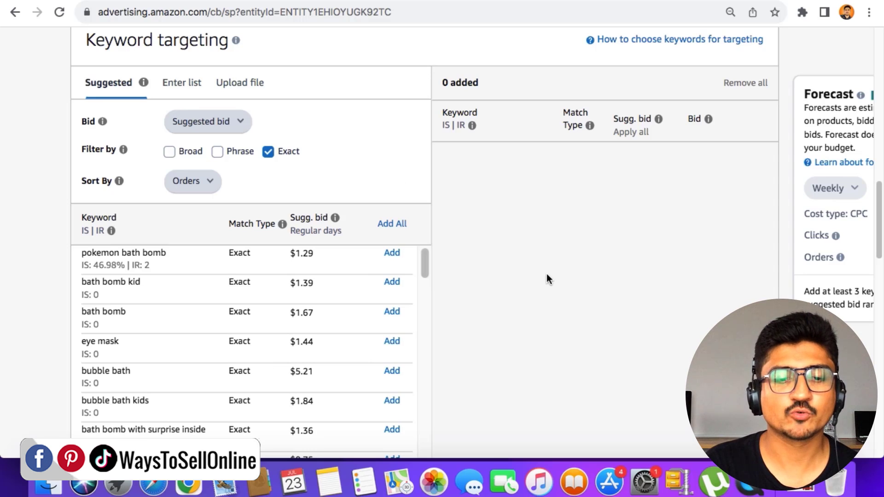
Add the exact-match keyword "bath color tablets kids" to the targeted keywords at its suggested bid
{"action": "scroll", "coordinate": [547, 279], "scroll_direction": "down", "scroll_amount": 4}
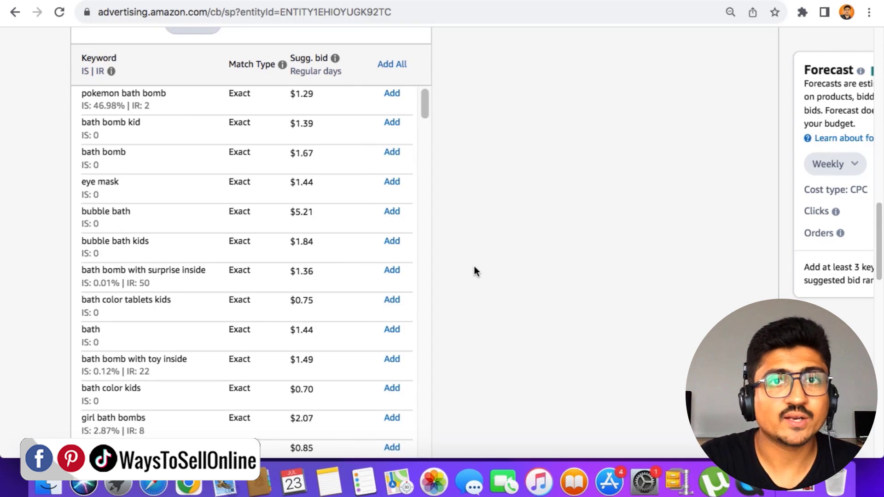
{"action": "scroll", "coordinate": [322, 297], "scroll_direction": "up", "scroll_amount": 1}
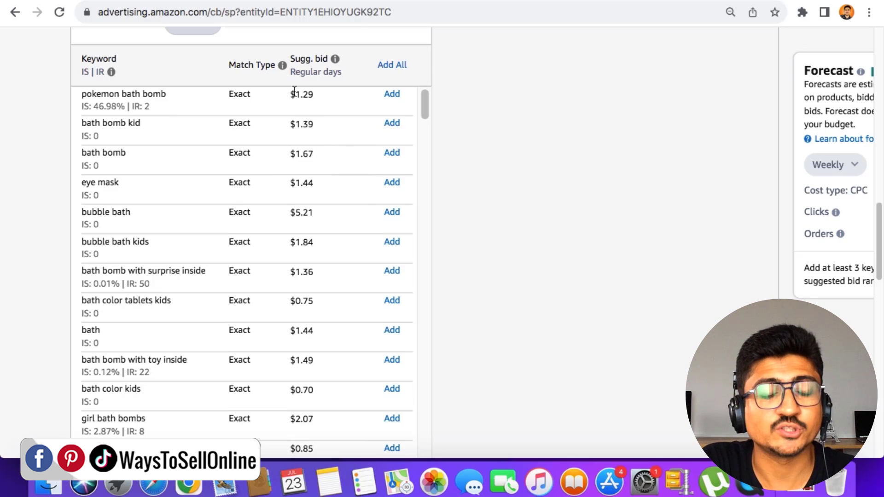
{"action": "left_click_drag", "start_coordinate": [295, 91], "coordinate": [309, 156]}
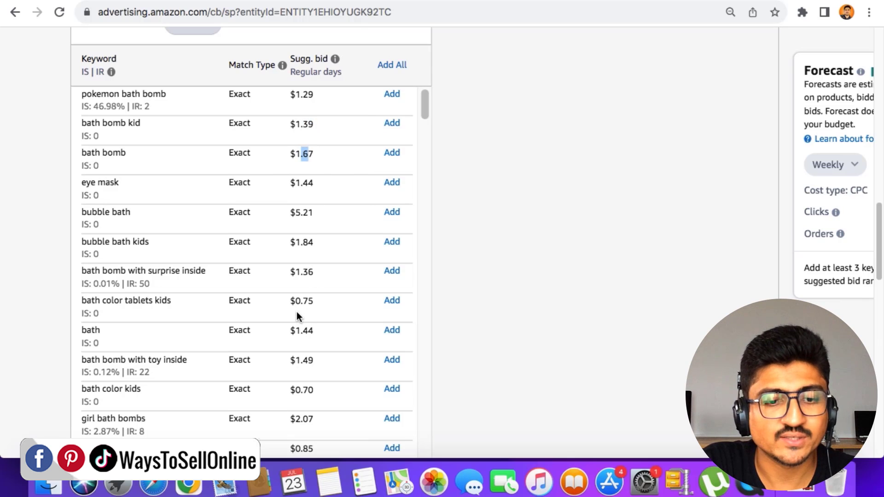
{"action": "left_click_drag", "start_coordinate": [295, 302], "coordinate": [313, 305]}
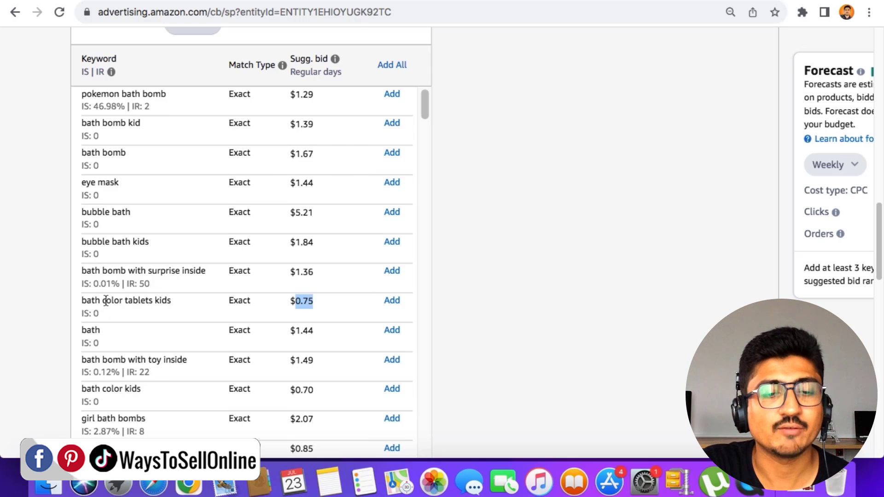
{"action": "left_click", "coordinate": [392, 301]}
{"action": "scroll", "coordinate": [582, 181], "scroll_direction": "up", "scroll_amount": 4}
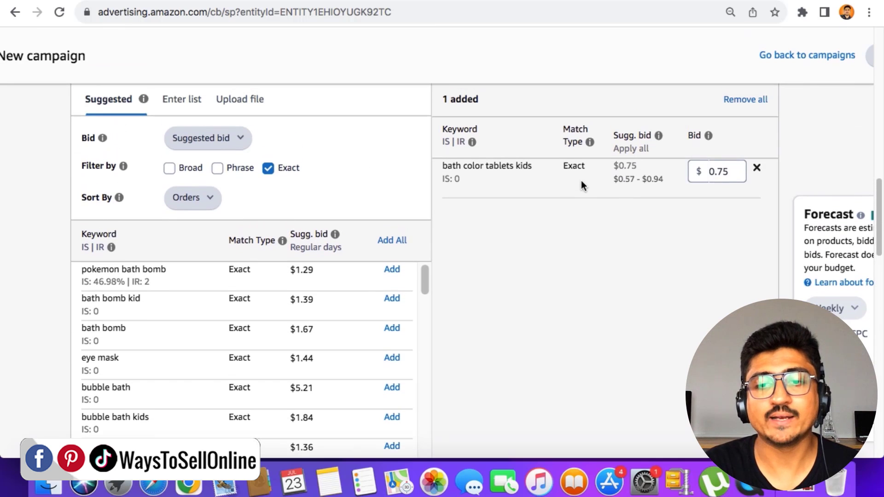
{"action": "left_click_drag", "start_coordinate": [605, 168], "coordinate": [670, 168]}
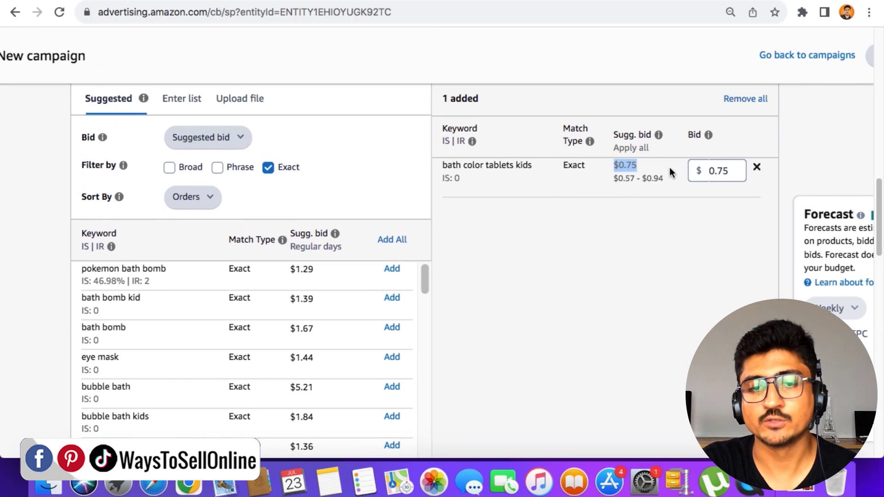
{"action": "double_click", "coordinate": [475, 165]}
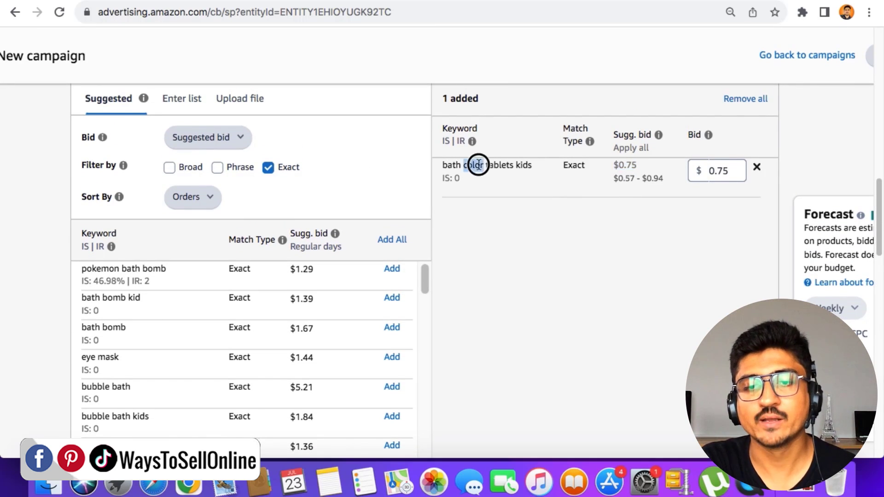
{"action": "double_click", "coordinate": [577, 165]}
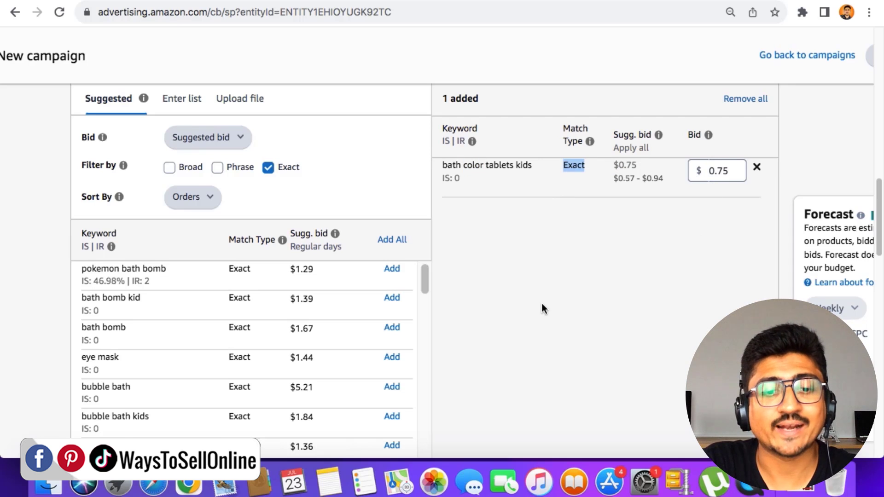
Add the exact-match keyword "bath bomb with toy" to the targeted keywords at its suggested bid
{"action": "scroll", "coordinate": [543, 303], "scroll_direction": "down", "scroll_amount": 6}
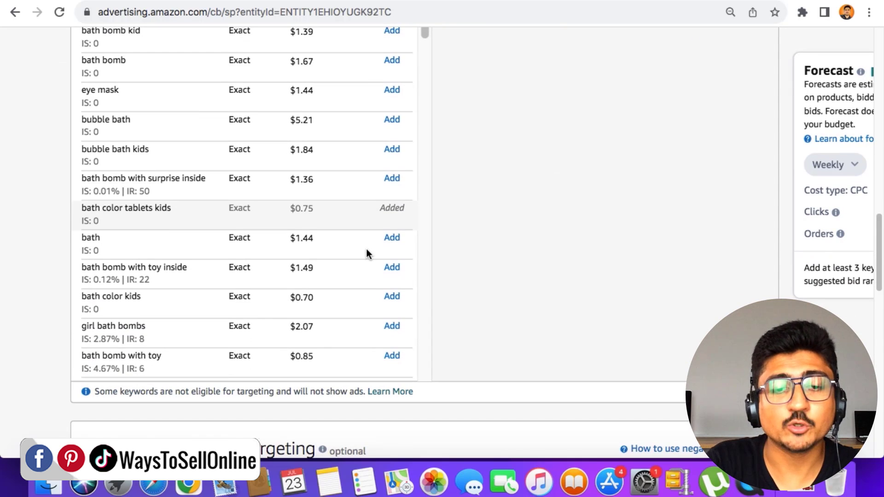
{"action": "scroll", "coordinate": [367, 252], "scroll_direction": "down", "scroll_amount": 3}
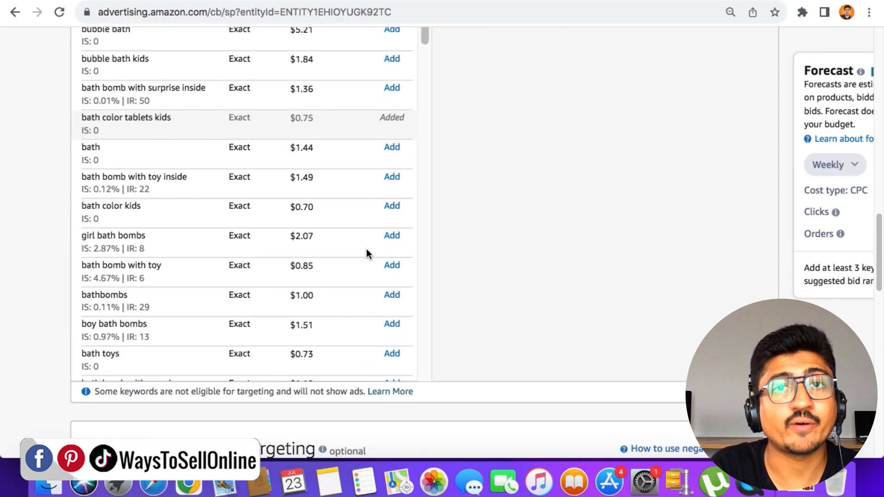
{"action": "double_click", "coordinate": [306, 207]}
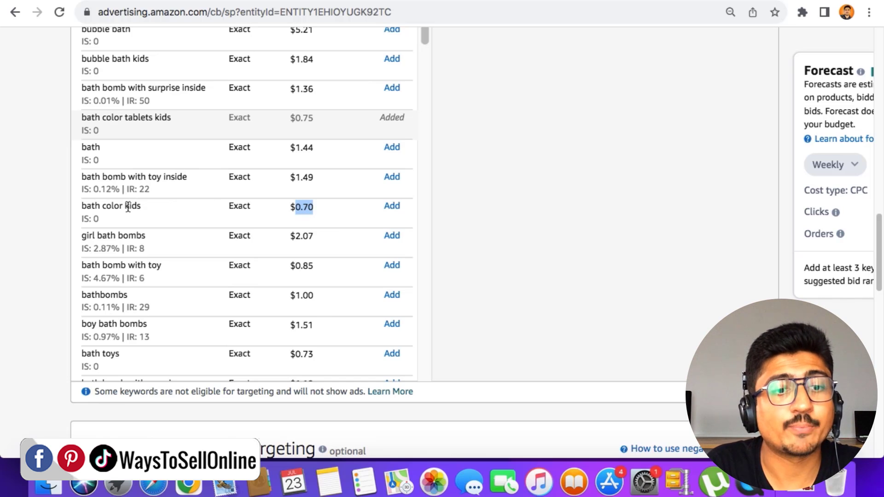
{"action": "left_click", "coordinate": [299, 265]}
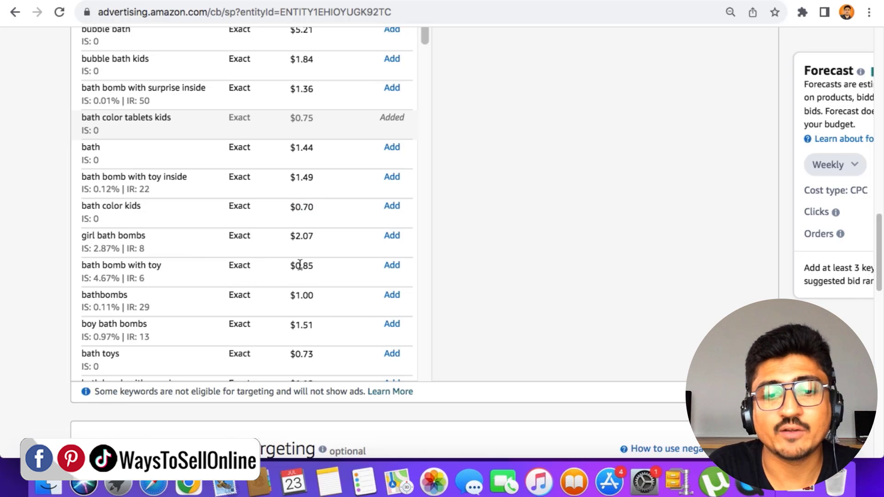
{"action": "triple_click", "coordinate": [300, 264]}
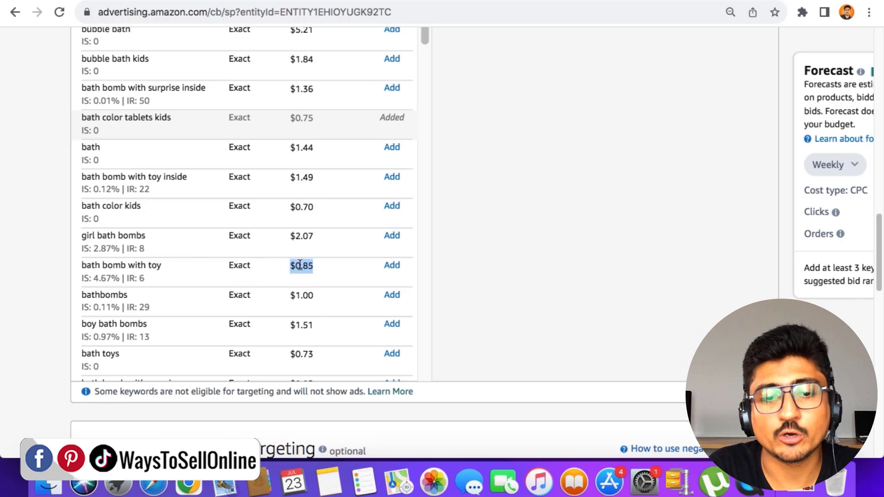
{"action": "double_click", "coordinate": [120, 265]}
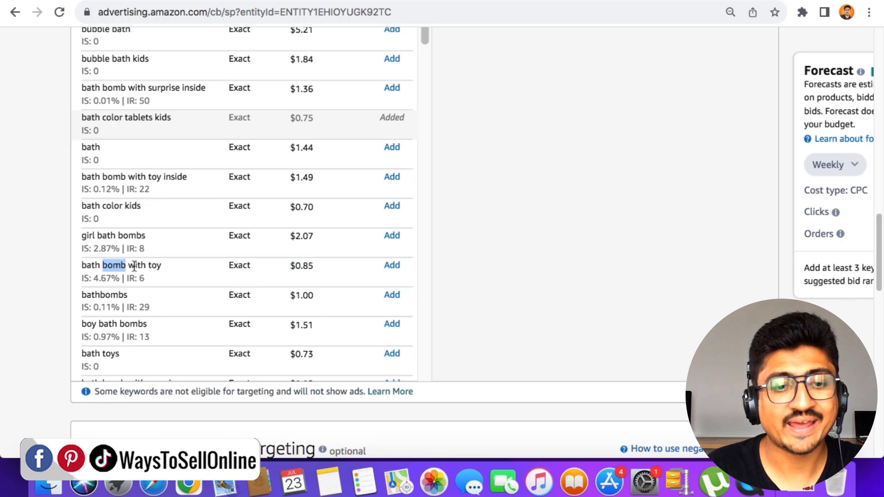
{"action": "left_click", "coordinate": [235, 259]}
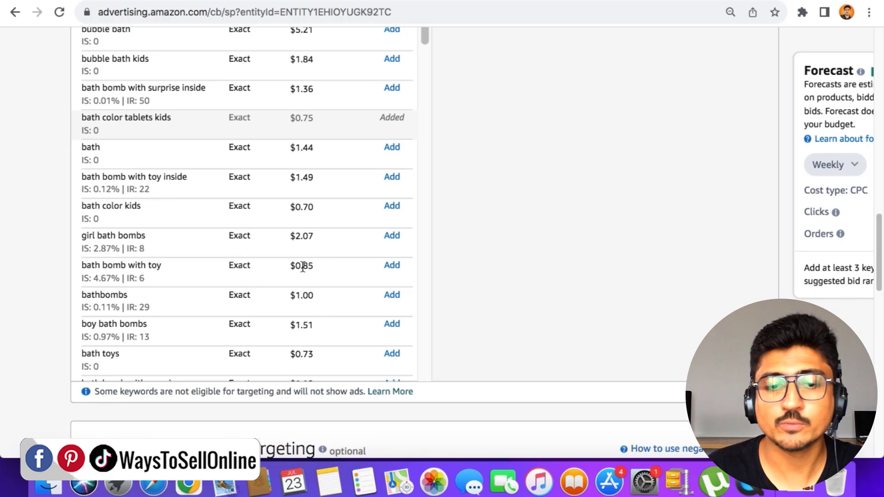
{"action": "left_click", "coordinate": [392, 266]}
{"action": "scroll", "coordinate": [614, 131], "scroll_direction": "up", "scroll_amount": 3}
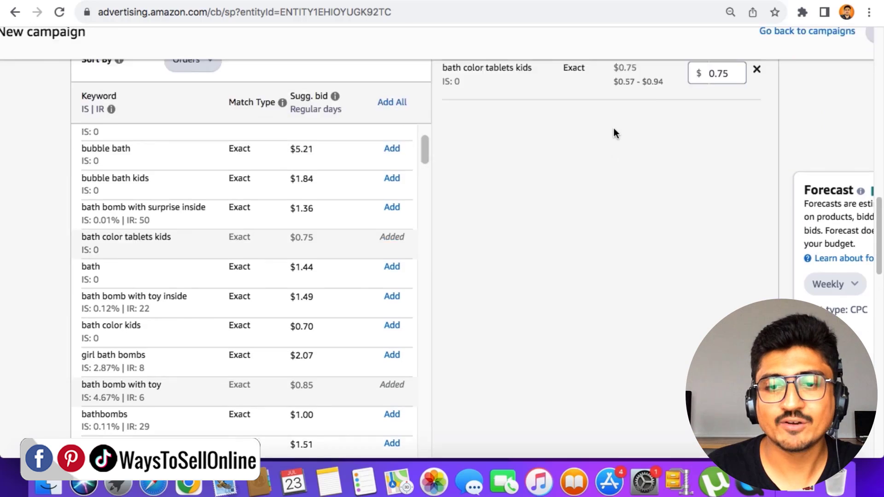
{"action": "scroll", "coordinate": [614, 131], "scroll_direction": "up", "scroll_amount": 2}
{"action": "scroll", "coordinate": [615, 132], "scroll_direction": "up", "scroll_amount": 5}
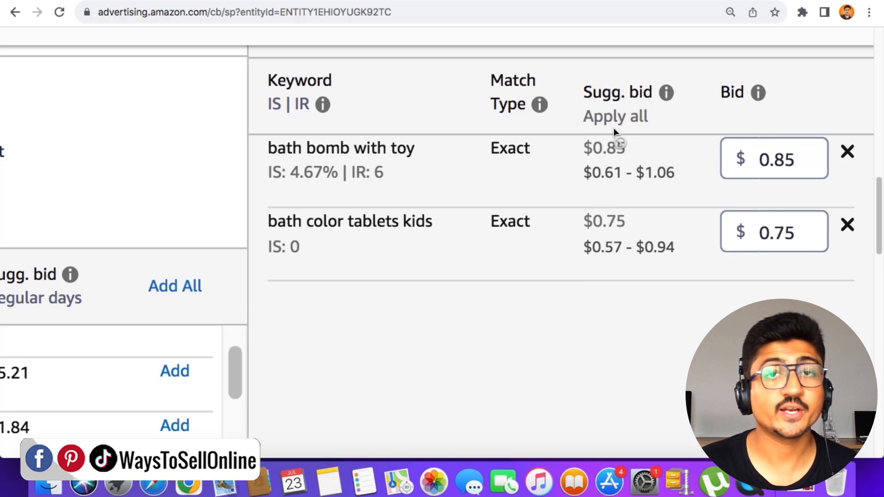
Review the optional negative keyword targeting, the campaign bidding strategy options and the bids of the added keywords
{"action": "scroll", "coordinate": [612, 128], "scroll_direction": "down", "scroll_amount": 5}
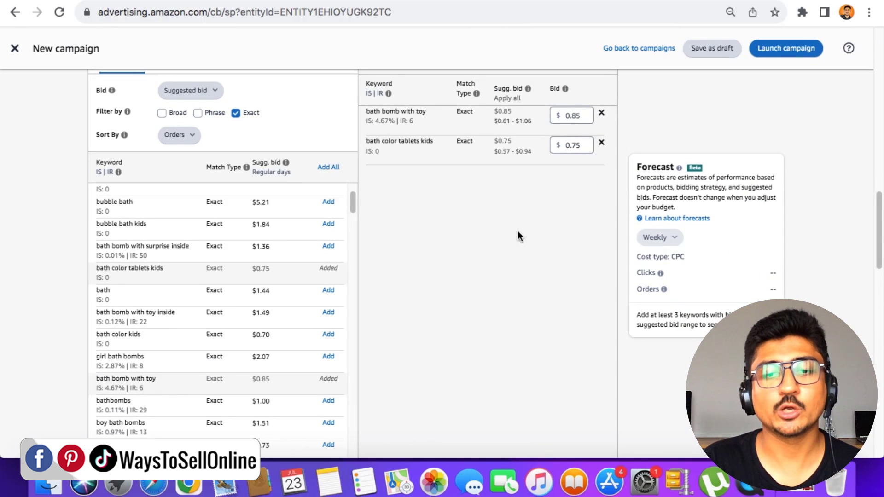
{"action": "scroll", "coordinate": [519, 237], "scroll_direction": "down", "scroll_amount": 3}
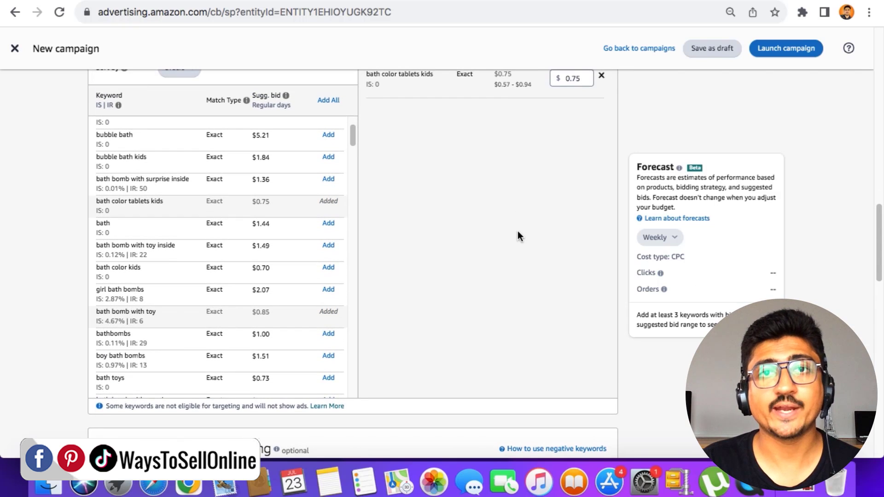
{"action": "scroll", "coordinate": [519, 236], "scroll_direction": "down", "scroll_amount": 10}
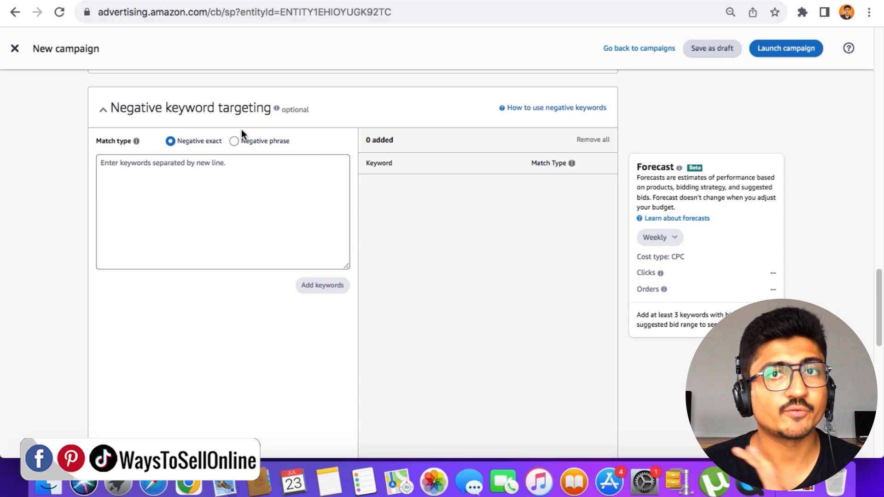
{"action": "scroll", "coordinate": [435, 272], "scroll_direction": "down", "scroll_amount": 3}
{"action": "right_click", "coordinate": [438, 253]}
{"action": "left_click", "coordinate": [443, 147]}
{"action": "scroll", "coordinate": [443, 146], "scroll_direction": "down", "scroll_amount": 10}
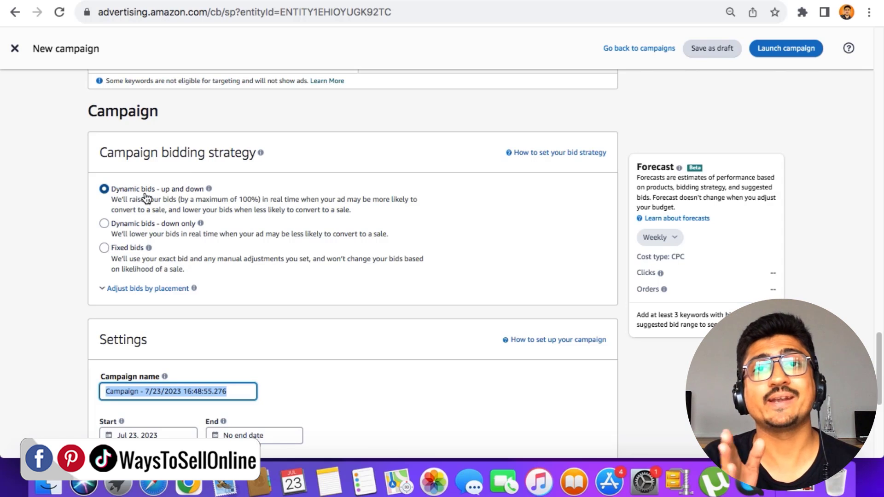
{"action": "scroll", "coordinate": [505, 200], "scroll_direction": "up", "scroll_amount": 5}
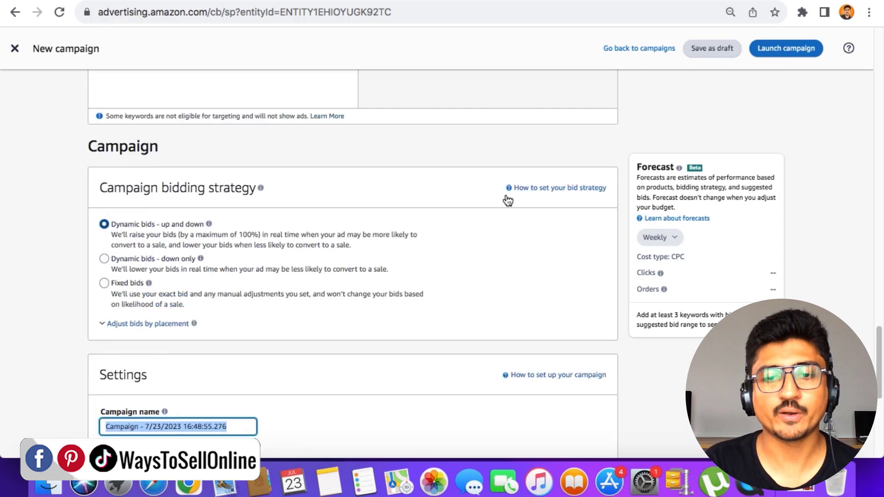
{"action": "scroll", "coordinate": [506, 200], "scroll_direction": "up", "scroll_amount": 10}
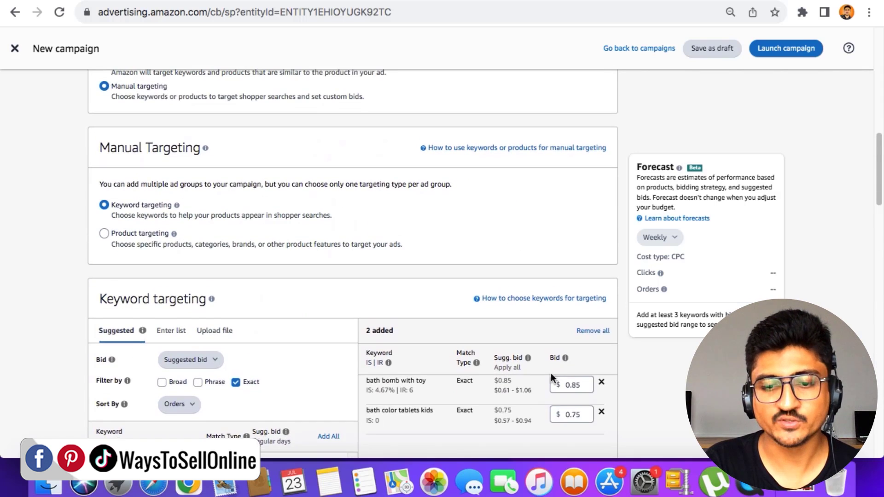
{"action": "scroll", "coordinate": [551, 377], "scroll_direction": "down", "scroll_amount": 3}
{"action": "scroll", "coordinate": [576, 277], "scroll_direction": "up", "scroll_amount": 5}
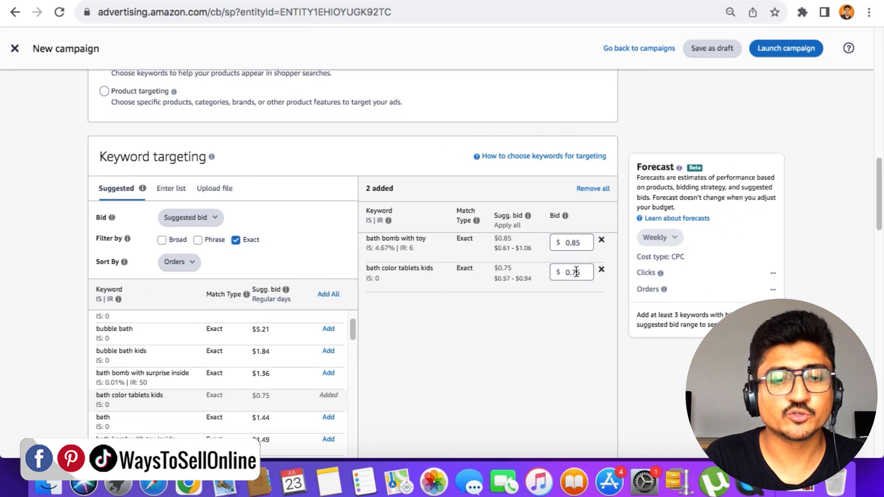
{"action": "scroll", "coordinate": [578, 275], "scroll_direction": "down", "scroll_amount": 10}
{"action": "scroll", "coordinate": [575, 272], "scroll_direction": "down", "scroll_amount": 8}
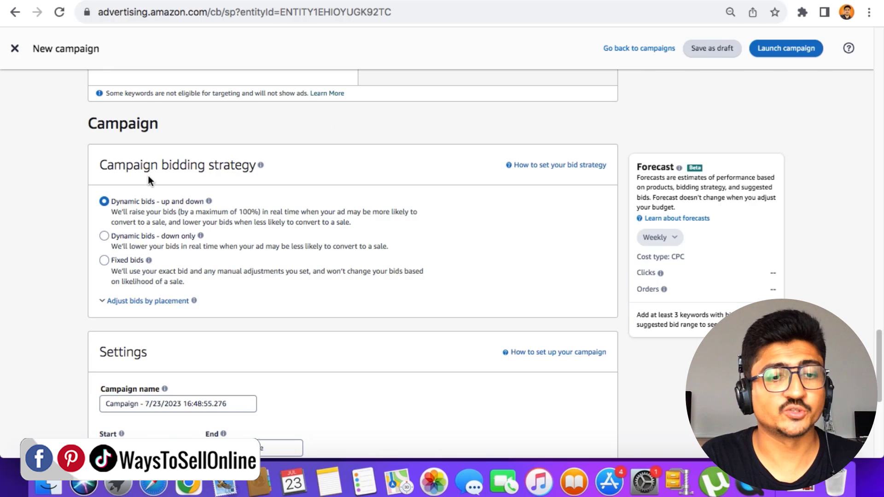
{"action": "scroll", "coordinate": [142, 202], "scroll_direction": "up", "scroll_amount": 3}
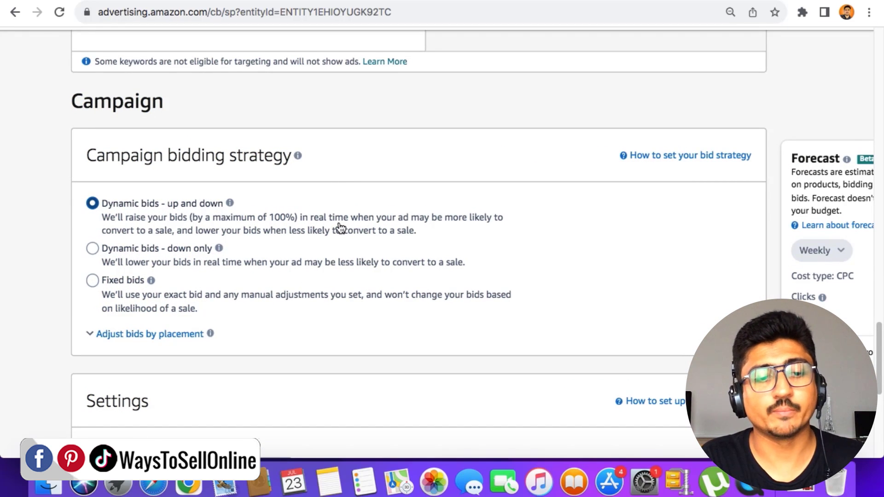
Name the campaign "YouTube Test Campaign 23 July" in the campaign settings
{"action": "scroll", "coordinate": [341, 228], "scroll_direction": "down", "scroll_amount": 8}
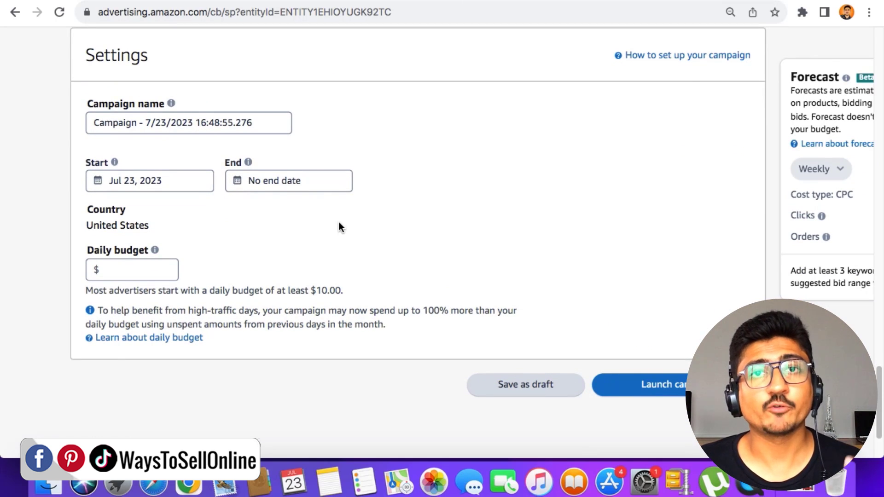
{"action": "triple_click", "coordinate": [268, 122]}
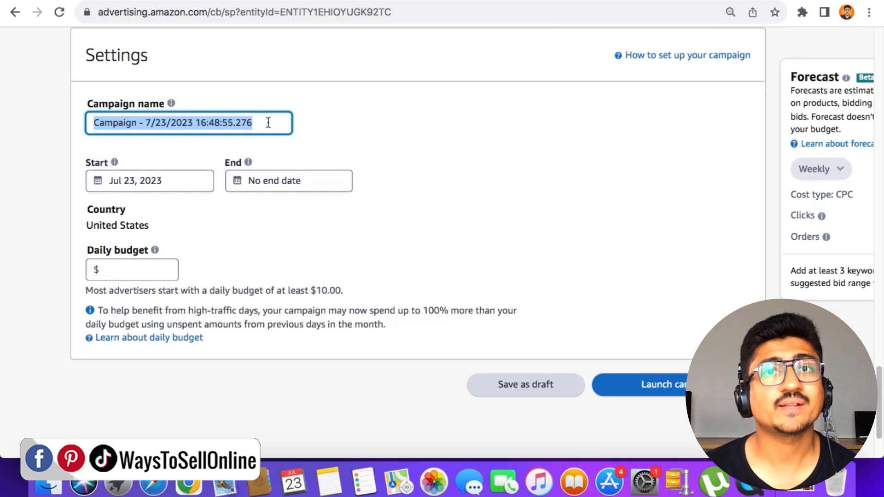
{"action": "key", "text": "BackSpace"}
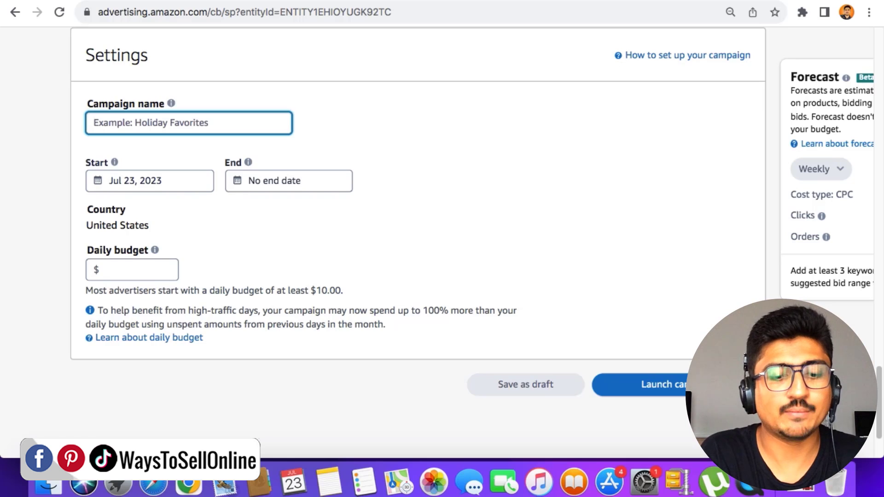
{"action": "type", "text": "YouTube"}
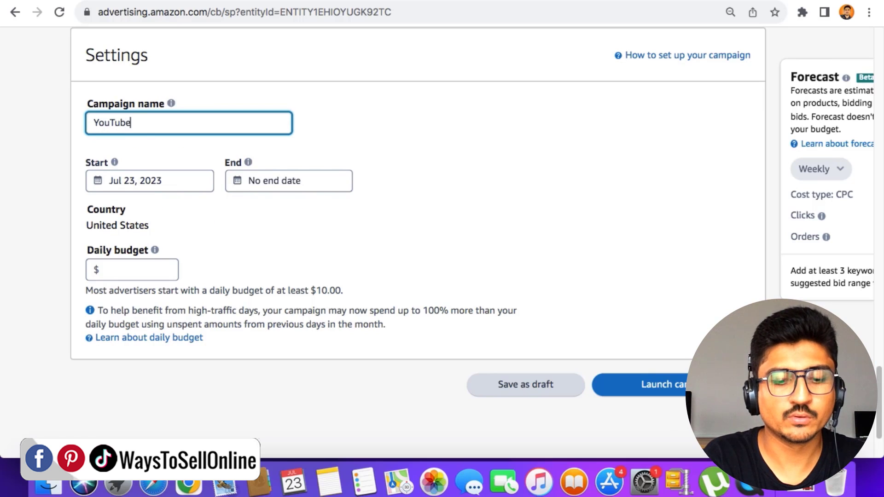
{"action": "type", "text": " Test Campa"}
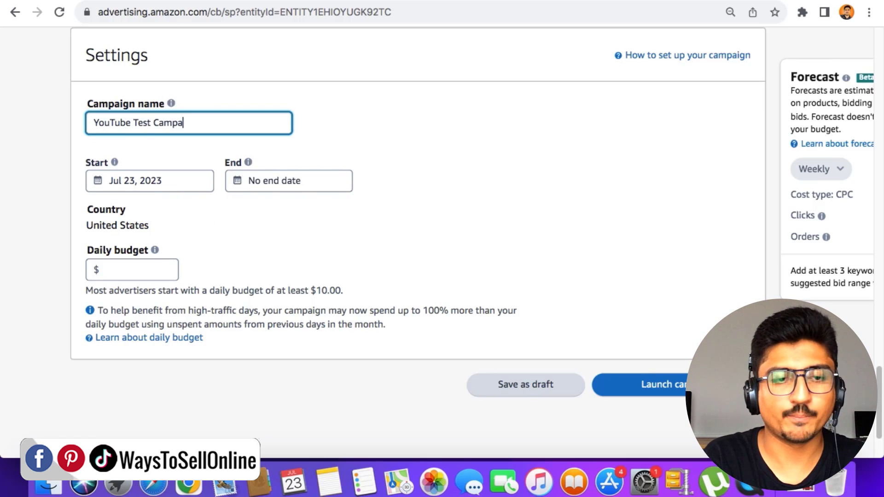
{"action": "type", "text": "ign 23 July"}
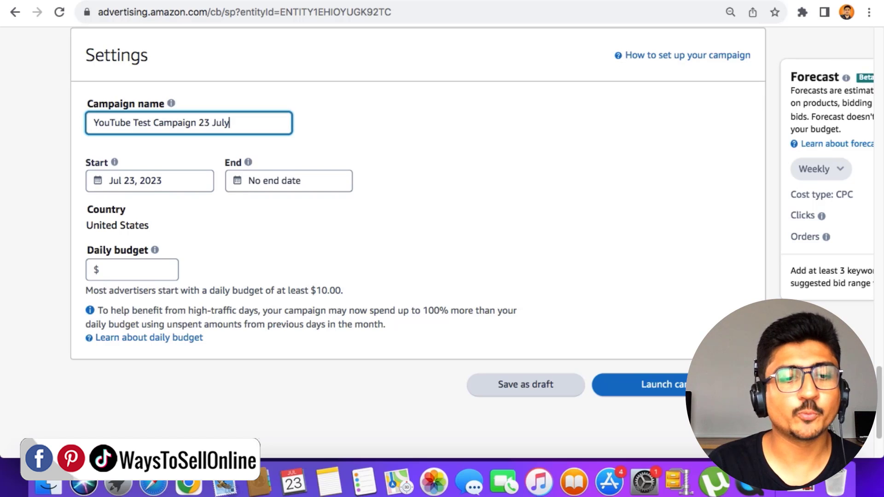
Set the campaign's daily budget to $10
{"action": "left_click", "coordinate": [126, 269]}
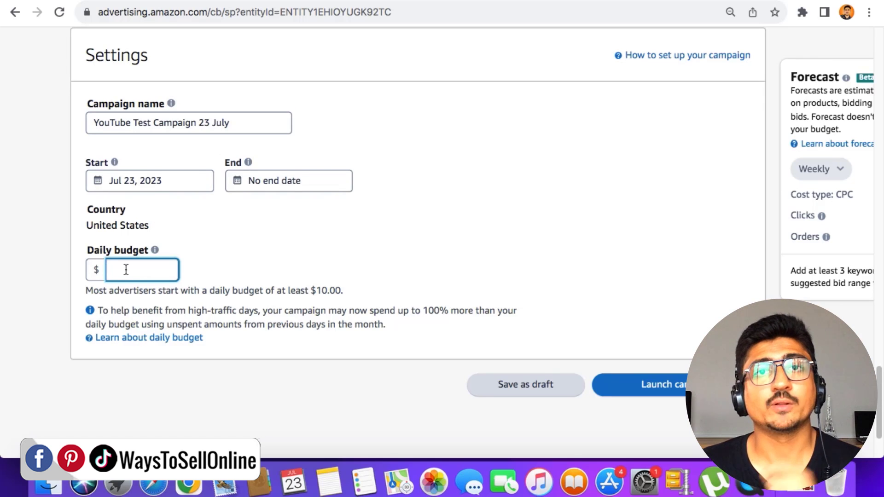
{"action": "type", "text": "5"}
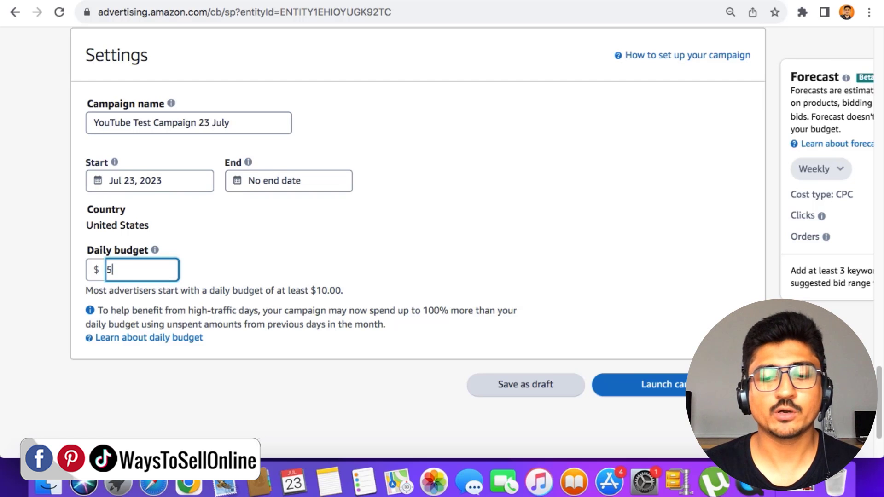
{"action": "key", "text": "BackSpace"}
{"action": "type", "text": "1"}
{"action": "key", "text": "BackSpace"}
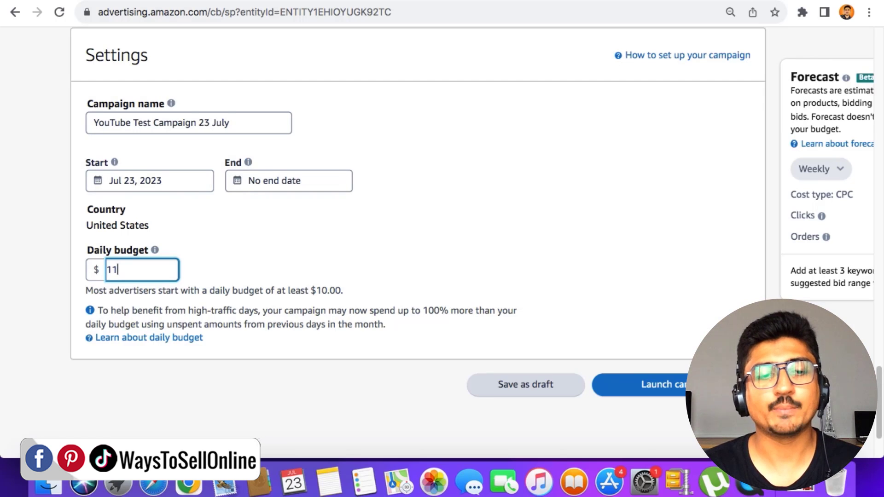
{"action": "type", "text": "5"}
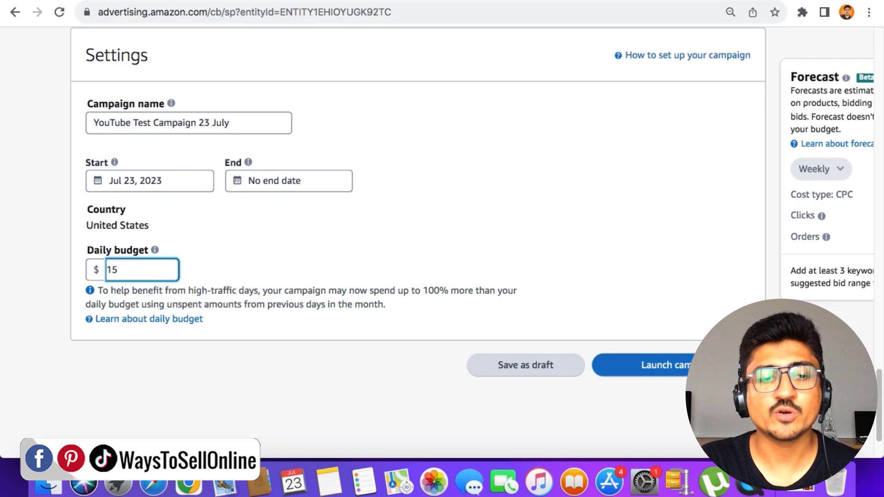
{"action": "key", "text": "BackSpace"}
{"action": "key", "text": "BackSpace"}
{"action": "type", "text": "10"}
{"action": "left_click", "coordinate": [418, 231]}
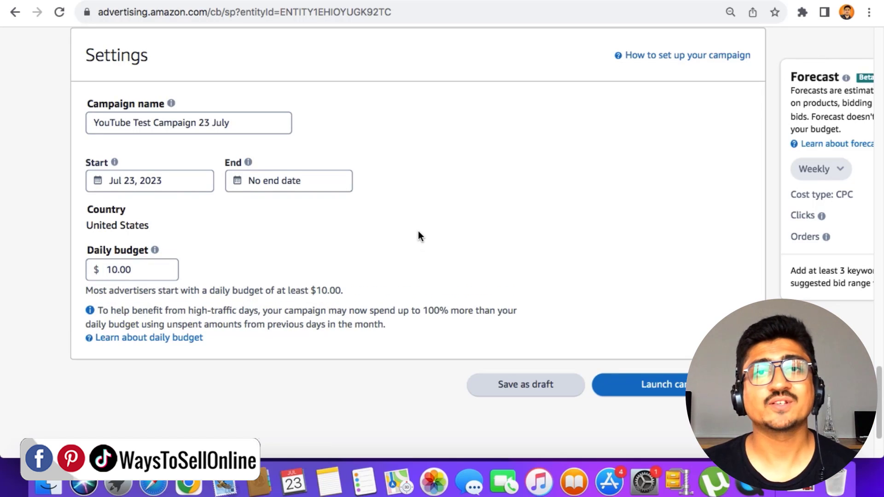